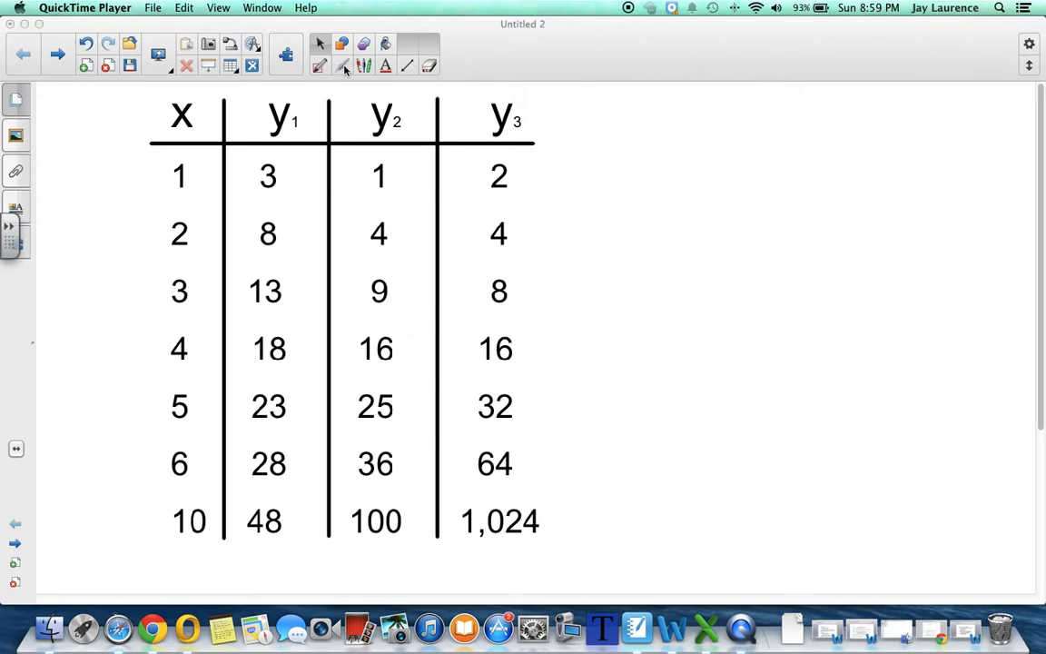
Step: Bring SMART Notebook forward and select the Calligraphic Pen for freehand writing
left_click(309, 57)
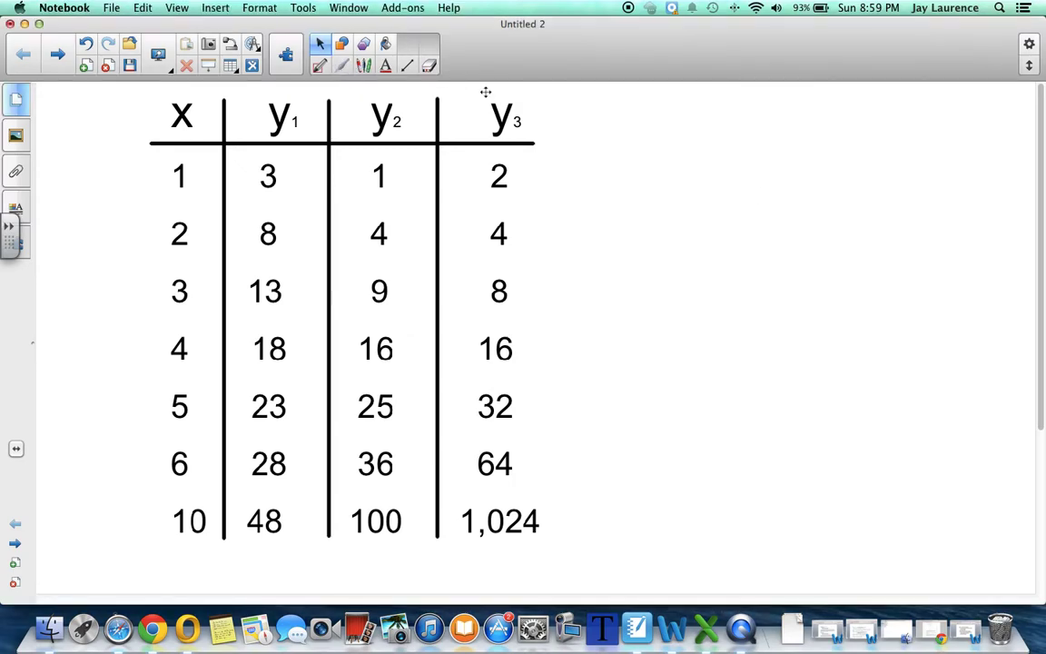
left_click(365, 68)
left_click(471, 69)
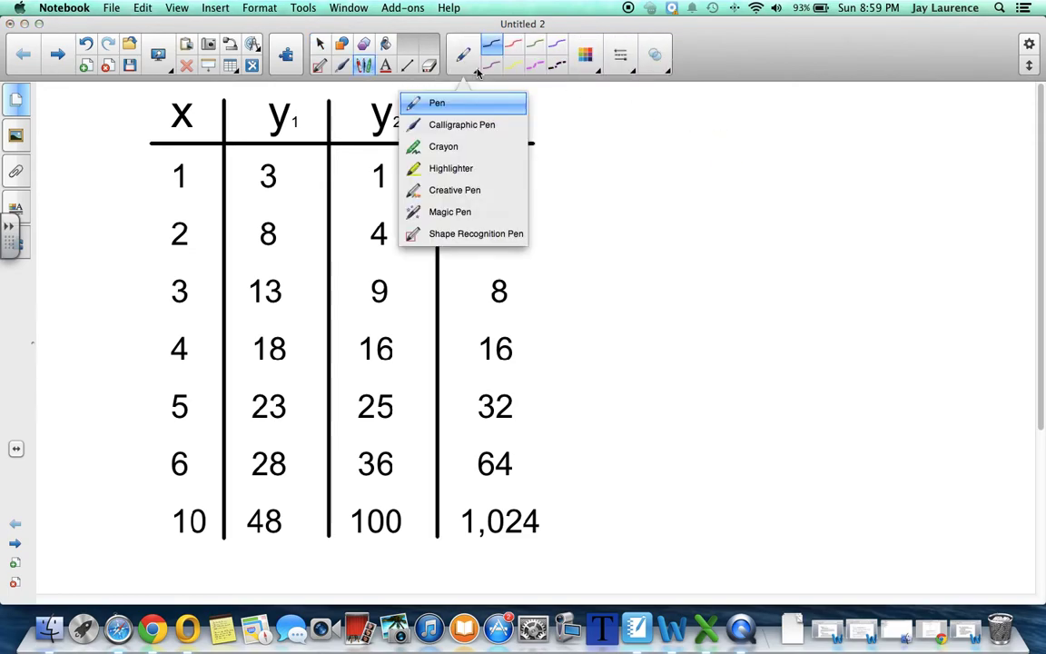
left_click(466, 130)
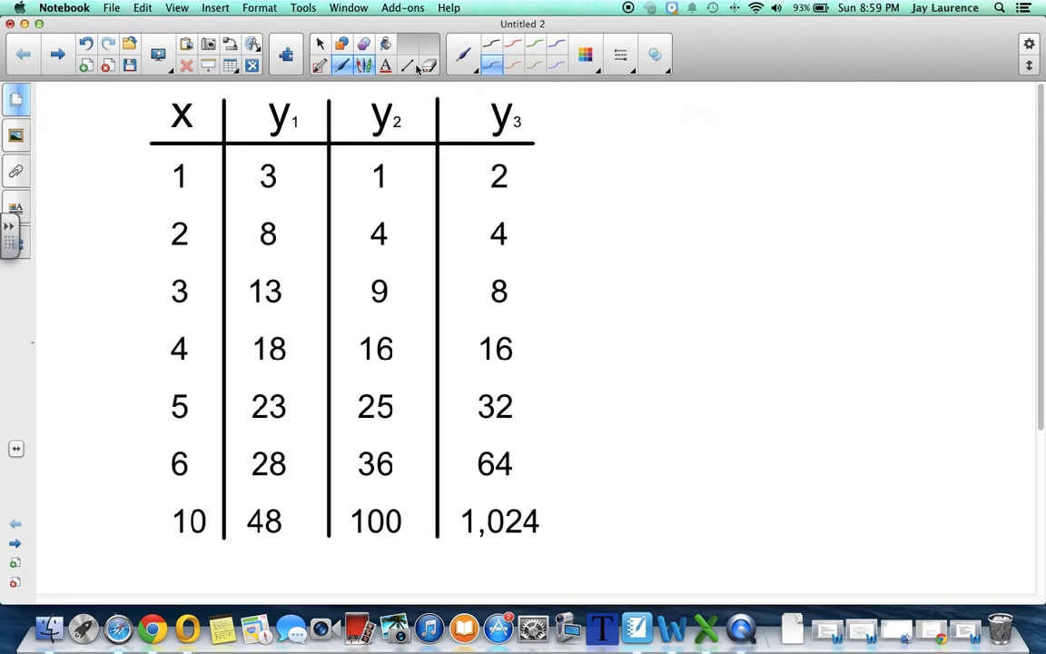
Step: Add a blank page and handwrite the heading 'Linear' at the top
left_click(83, 64)
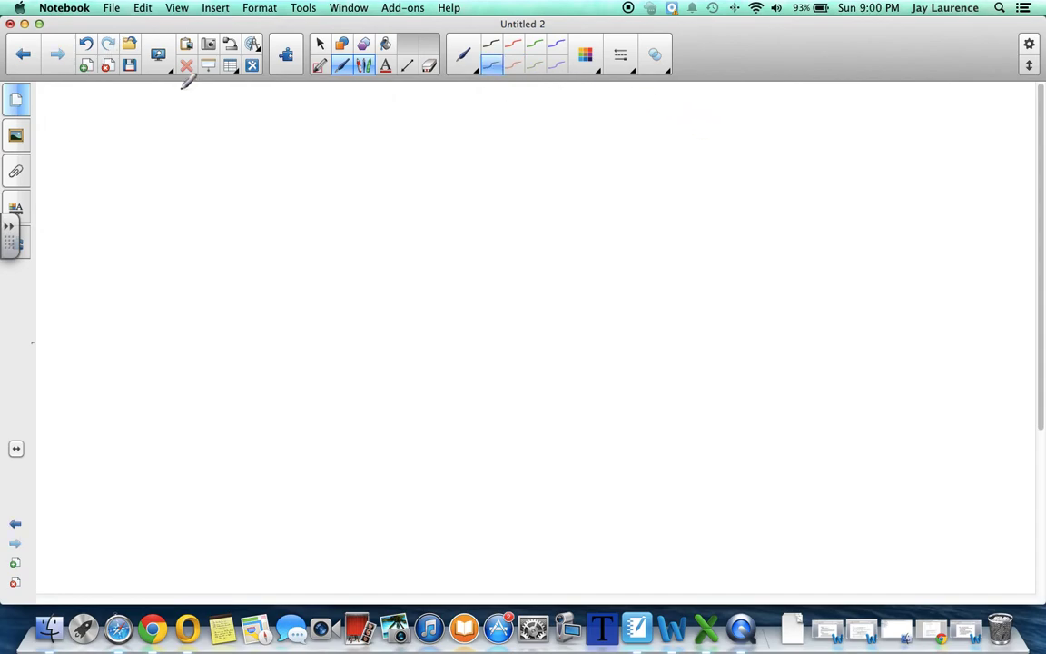
mouse_move(253, 132)
left_mouse_down()
mouse_move(278, 151)
mouse_move(280, 135)
mouse_move(306, 152)
left_mouse_up()
left_click(266, 130)
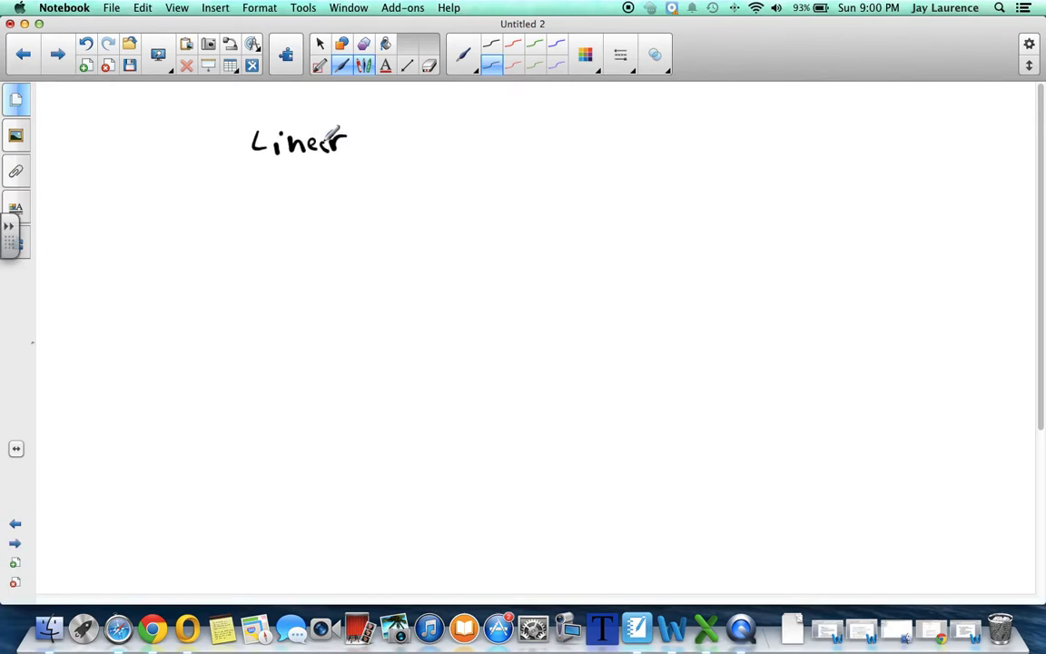
left_click_drag(325, 143, 318, 164)
mouse_move(379, 134)
left_mouse_down()
mouse_move(362, 165)
mouse_move(364, 151)
mouse_move(351, 143)
left_mouse_up()
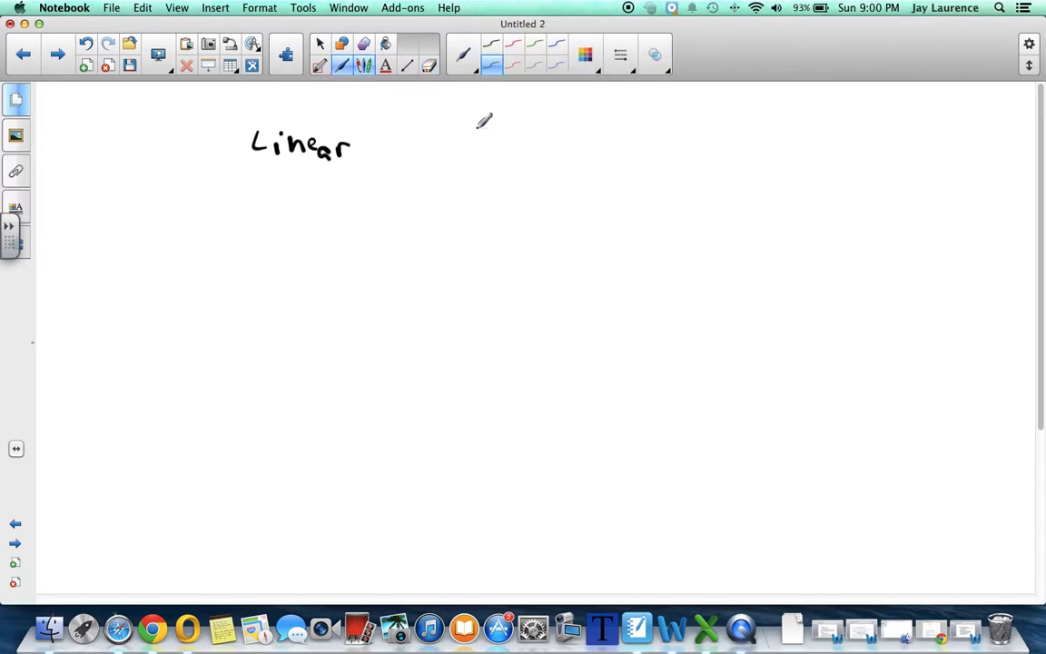
Step: Write 'd=rt' beside Linear and sketch a rising line graph to the right
left_click_drag(469, 159, 486, 133)
left_click_drag(492, 147, 500, 154)
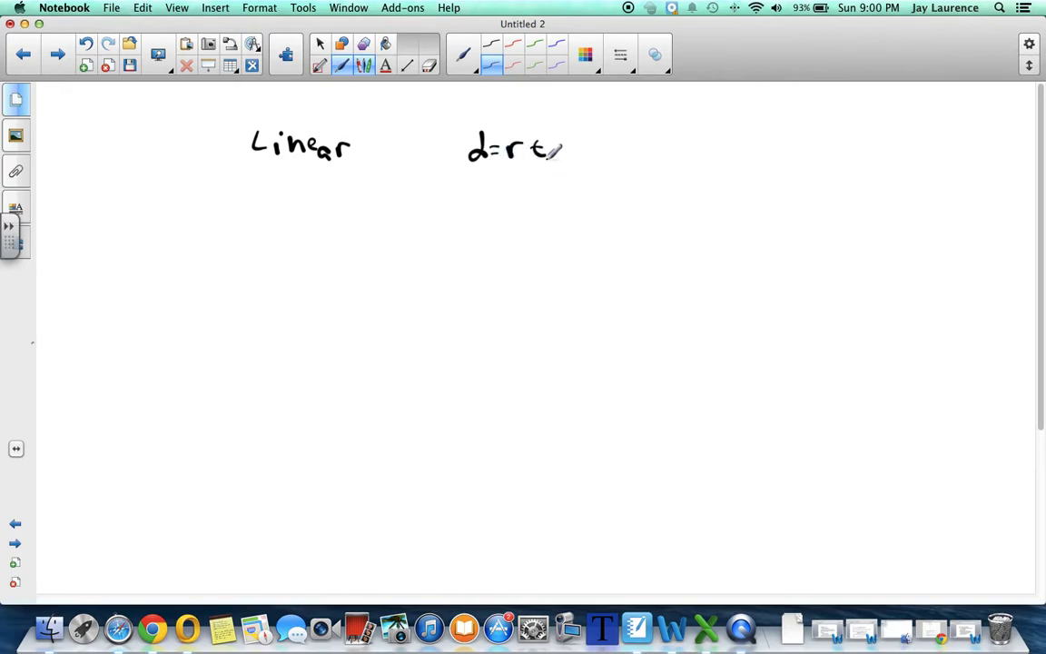
mouse_move(581, 205)
left_mouse_down()
mouse_move(644, 159)
mouse_move(647, 168)
mouse_move(713, 166)
mouse_move(769, 139)
mouse_move(811, 193)
left_mouse_up()
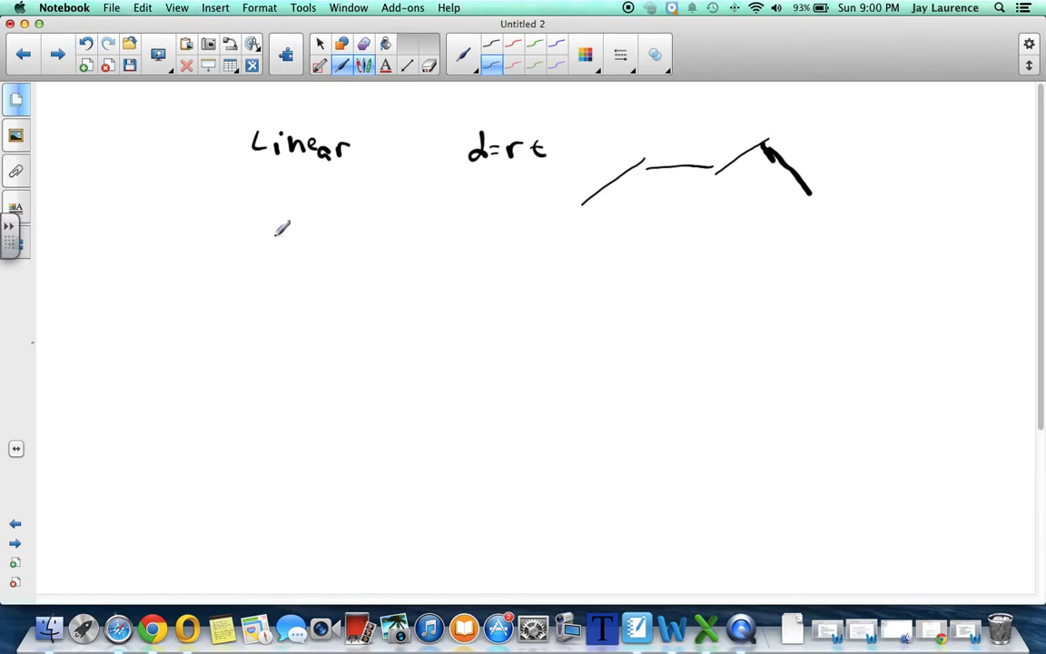
Step: Erase the misspelled word below Linear and rewrite it as 'Quadratics'
mouse_move(263, 245)
left_mouse_down()
mouse_move(271, 269)
mouse_move(289, 255)
mouse_move(323, 277)
left_mouse_up()
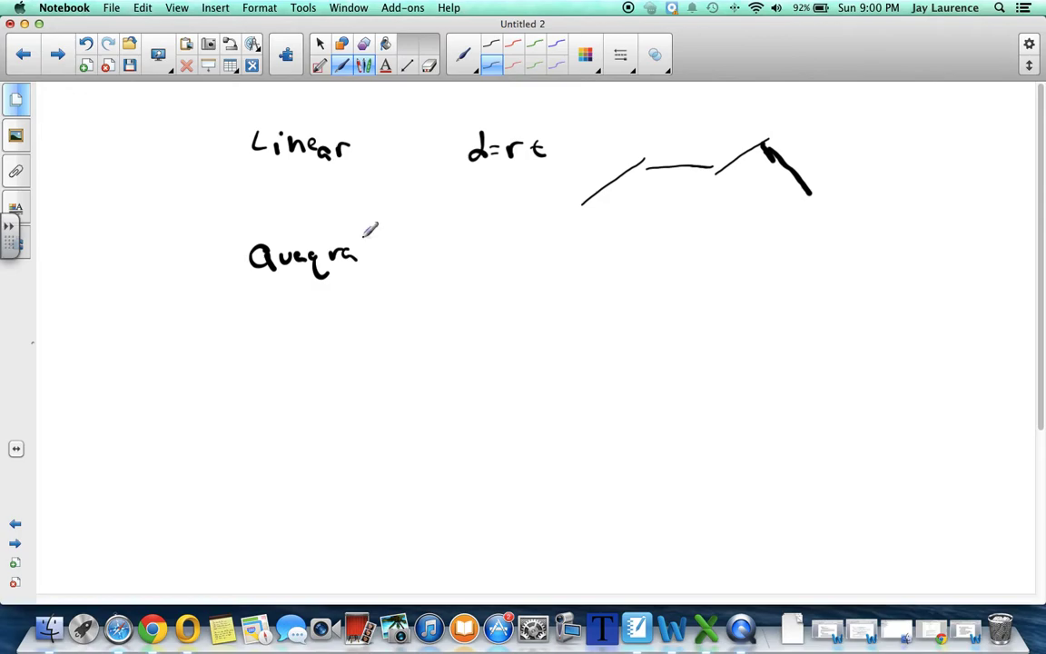
mouse_move(243, 271)
left_mouse_down()
mouse_move(371, 272)
mouse_move(277, 245)
mouse_move(270, 262)
mouse_move(371, 274)
left_mouse_up()
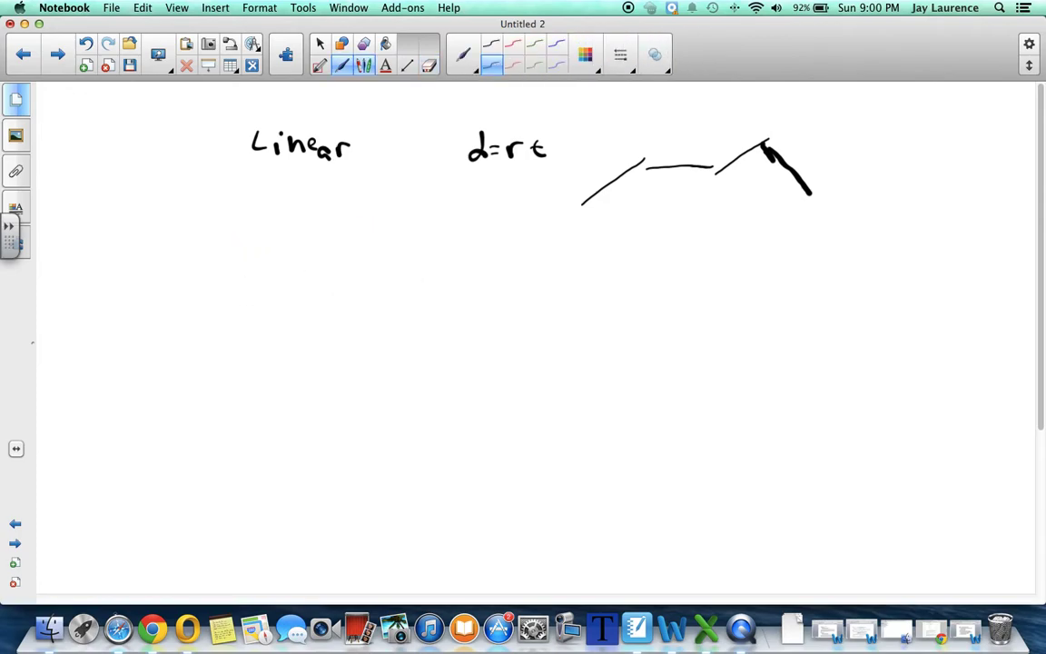
mouse_move(262, 245)
left_mouse_down()
mouse_move(262, 274)
mouse_move(313, 271)
left_mouse_up()
mouse_move(317, 261)
left_mouse_down()
mouse_move(351, 258)
mouse_move(384, 273)
left_mouse_up()
left_click_drag(393, 262, 403, 272)
left_click_drag(421, 256, 414, 272)
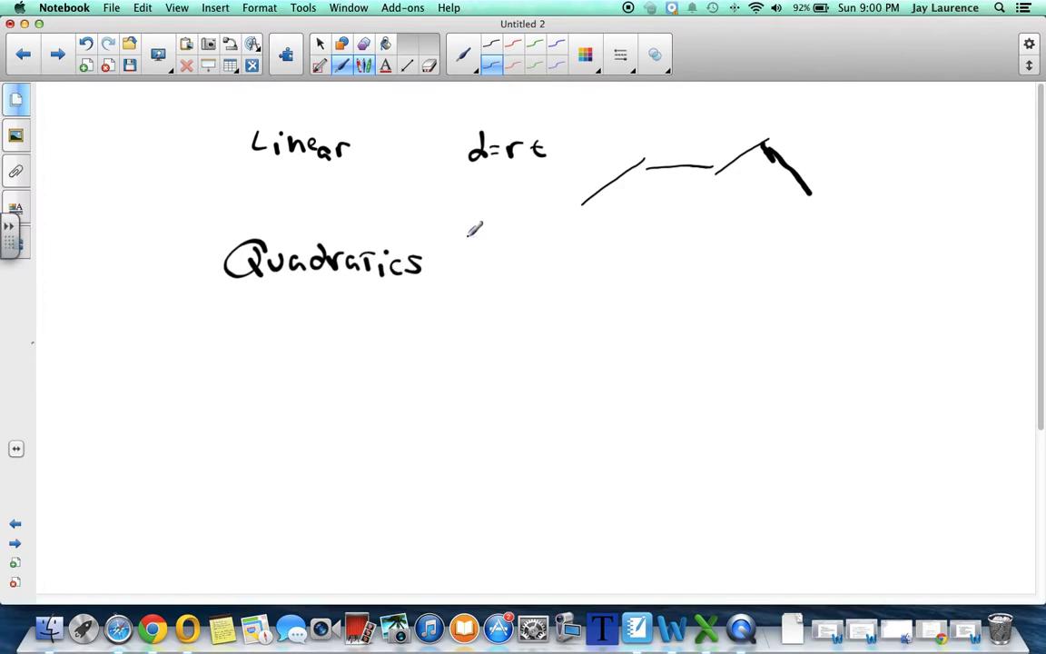
Step: Sketch a U-shaped parabola with an arrowhead and a downward-opening parabola beside Quadratics
mouse_move(469, 242)
left_mouse_down()
mouse_move(474, 275)
mouse_move(507, 259)
mouse_move(516, 241)
left_mouse_up()
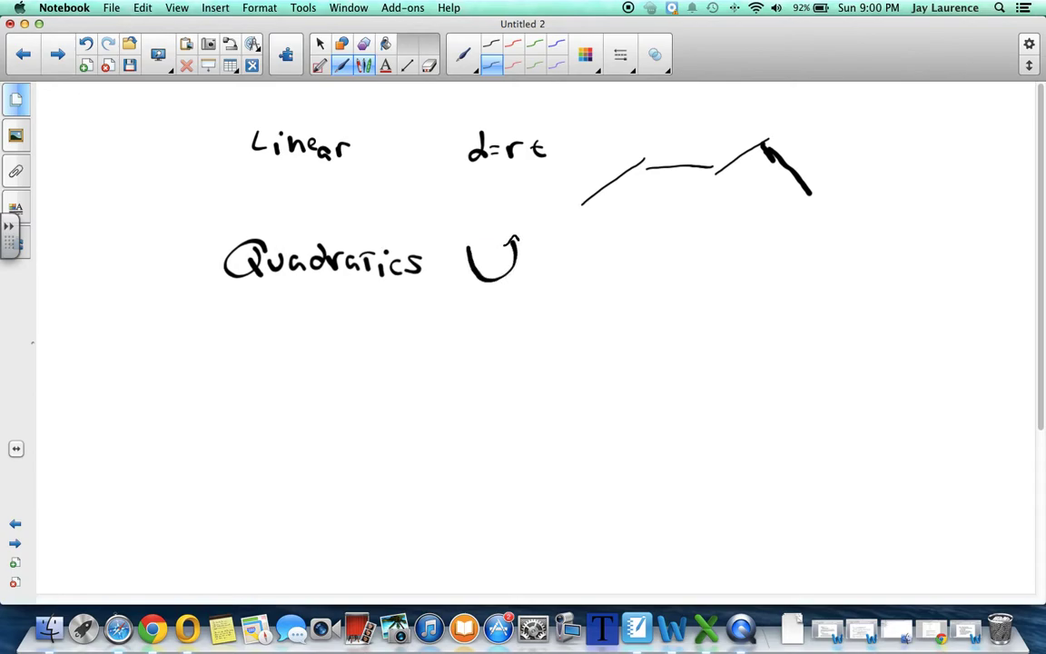
left_click_drag(459, 262, 466, 243)
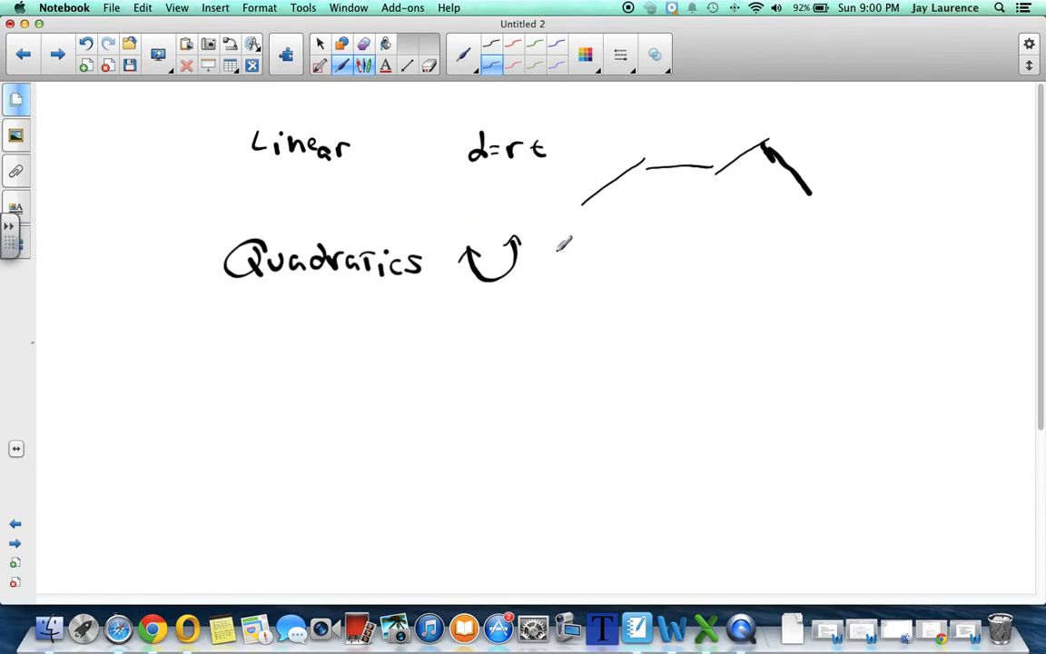
mouse_move(553, 269)
left_mouse_down()
mouse_move(647, 258)
mouse_move(696, 273)
mouse_move(717, 301)
left_mouse_up()
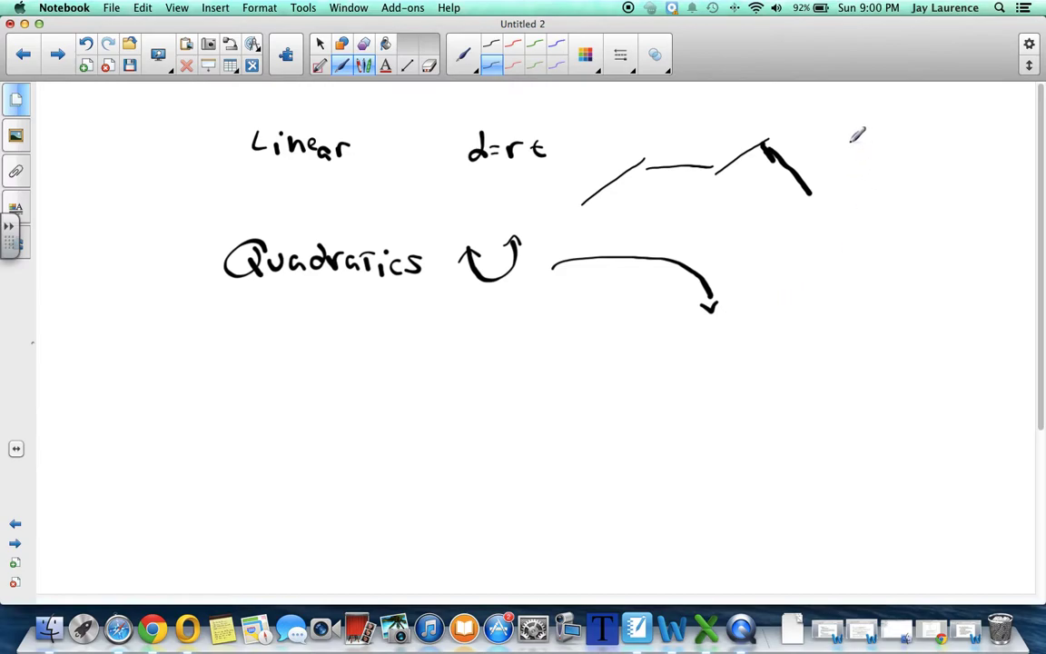
Step: Write y=5x-1 beside the line graph and y=x²+5x+1 below it
mouse_move(848, 146)
left_mouse_down()
mouse_move(856, 180)
mouse_move(883, 151)
left_mouse_up()
mouse_move(871, 162)
left_mouse_down()
mouse_move(888, 146)
mouse_move(908, 166)
left_mouse_up()
mouse_move(907, 151)
left_mouse_down()
mouse_move(896, 167)
mouse_move(920, 156)
left_mouse_up()
left_click_drag(954, 150, 953, 166)
mouse_move(826, 278)
left_mouse_down()
mouse_move(813, 314)
mouse_move(844, 281)
left_mouse_up()
mouse_move(834, 287)
left_mouse_down()
mouse_move(874, 296)
mouse_move(897, 280)
mouse_move(905, 293)
left_mouse_up()
left_click_drag(901, 289, 936, 281)
left_click_drag(946, 284, 951, 294)
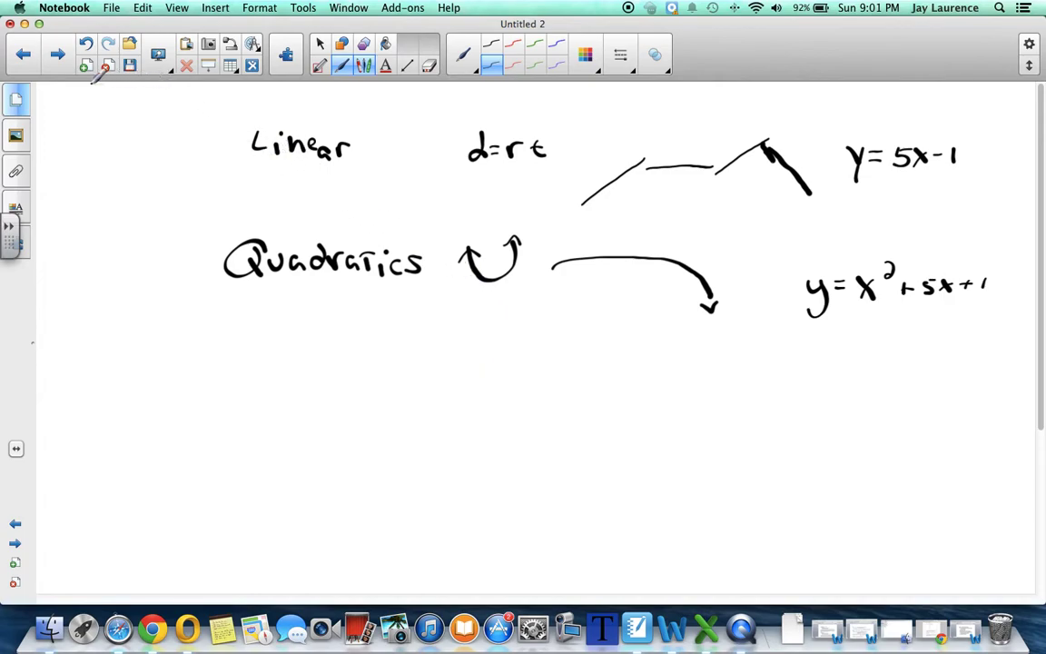
Step: Return to the value table and highlight y1, y2, y3 headers in yellow, green and cyan
left_click(24, 56)
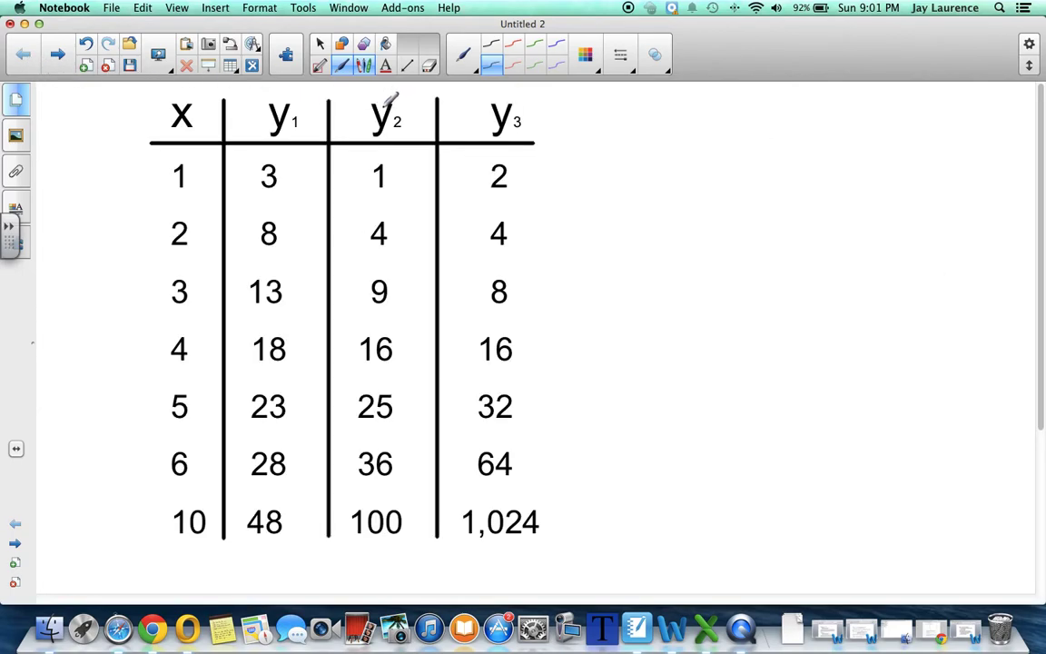
left_click(471, 67)
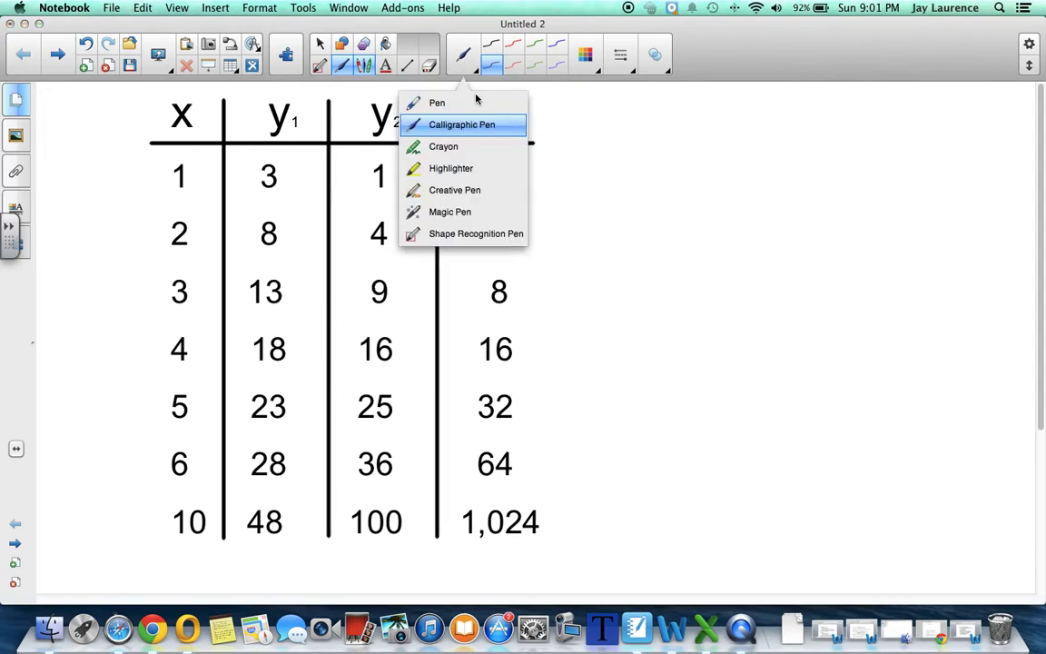
left_click(454, 169)
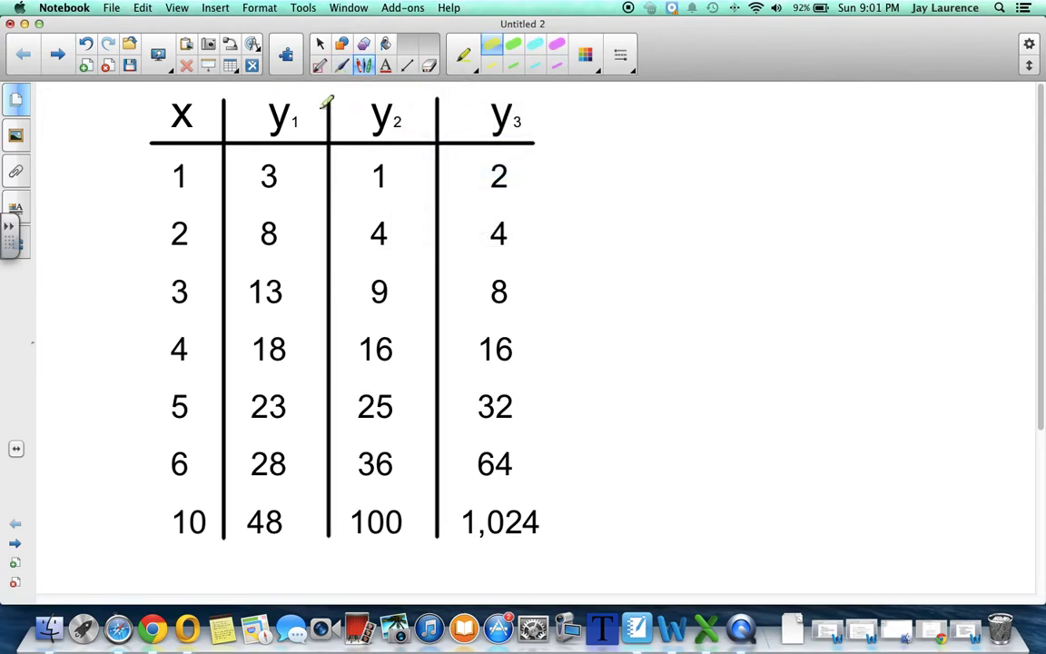
mouse_move(274, 102)
left_mouse_down()
mouse_move(273, 138)
mouse_move(229, 111)
left_mouse_up()
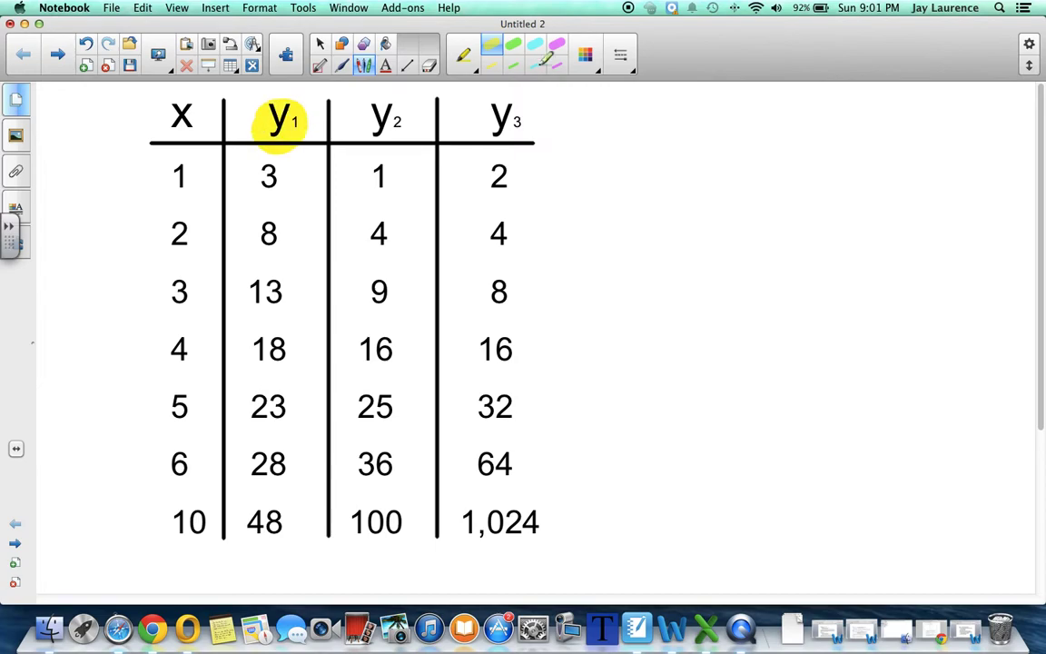
left_click(514, 45)
mouse_move(364, 102)
left_mouse_down()
mouse_move(373, 136)
mouse_move(356, 119)
left_mouse_up()
left_click(535, 44)
left_click_drag(498, 104, 501, 136)
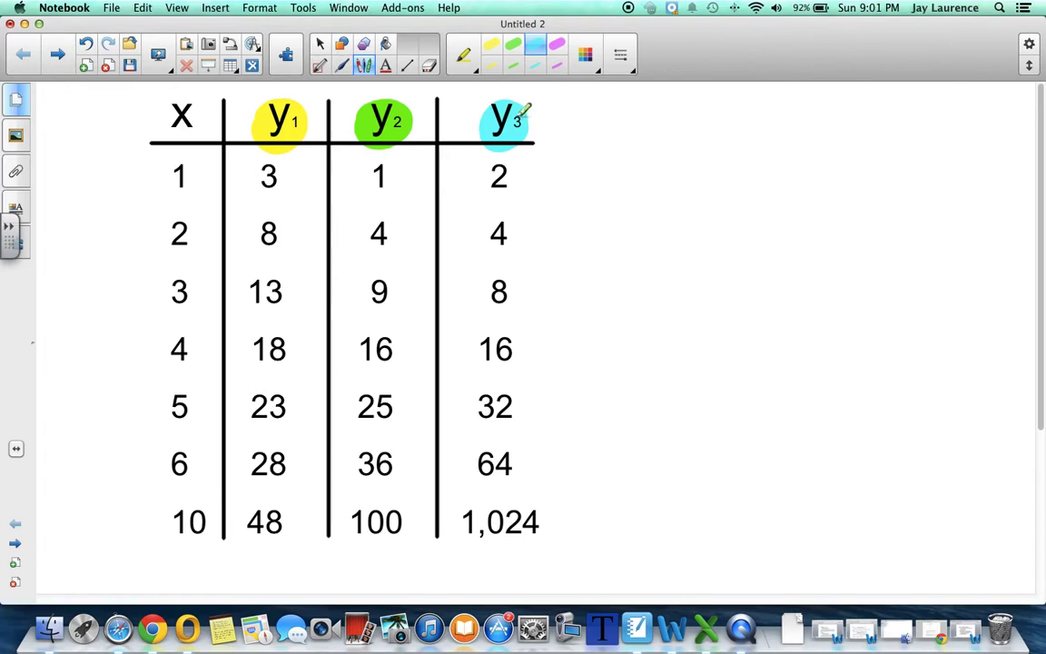
Step: Switch back to the Calligraphic Pen with yellow ink
left_click(463, 56)
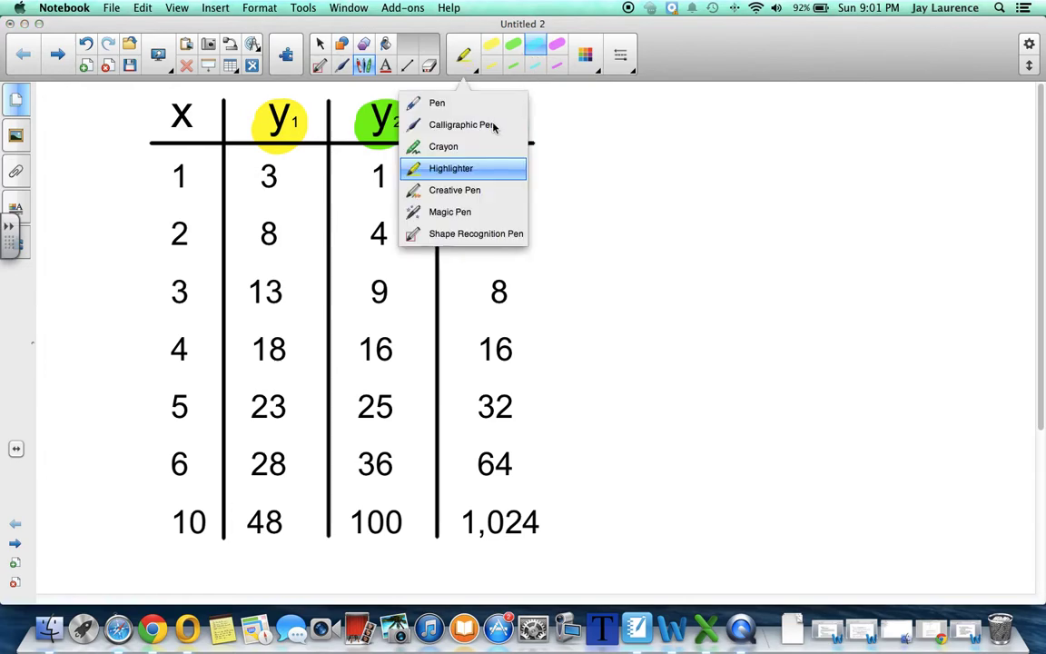
left_click(461, 126)
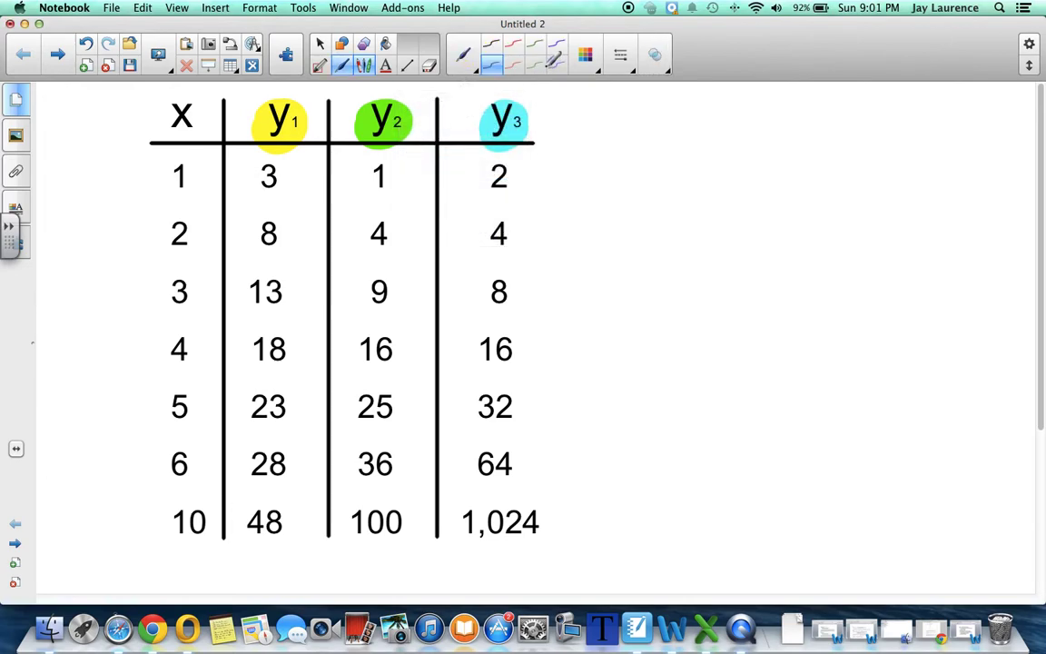
left_click(534, 65)
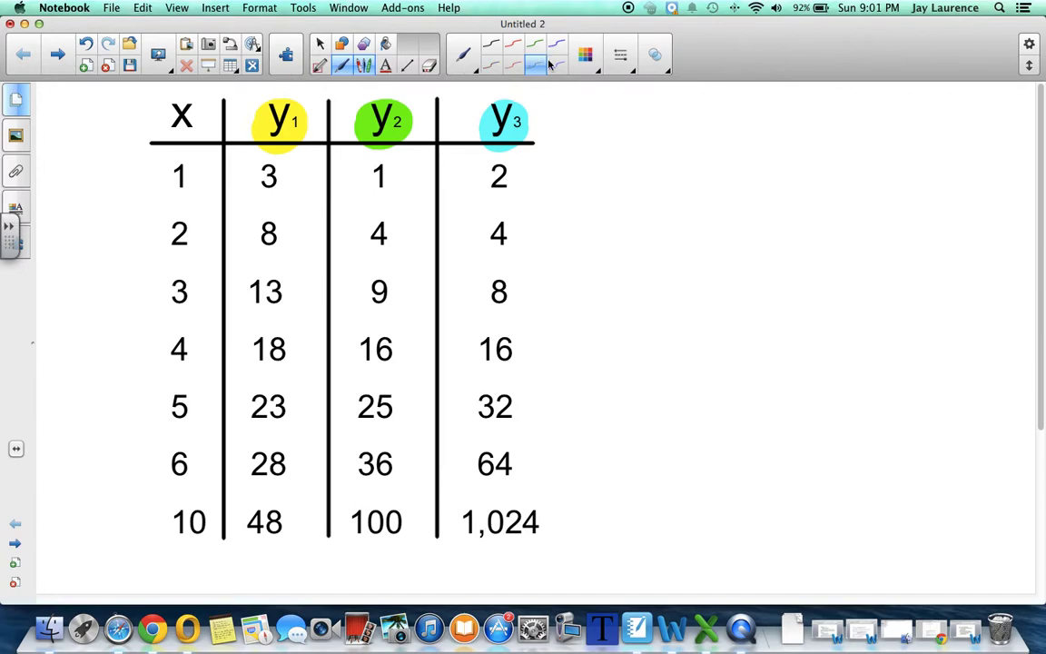
left_click(586, 56)
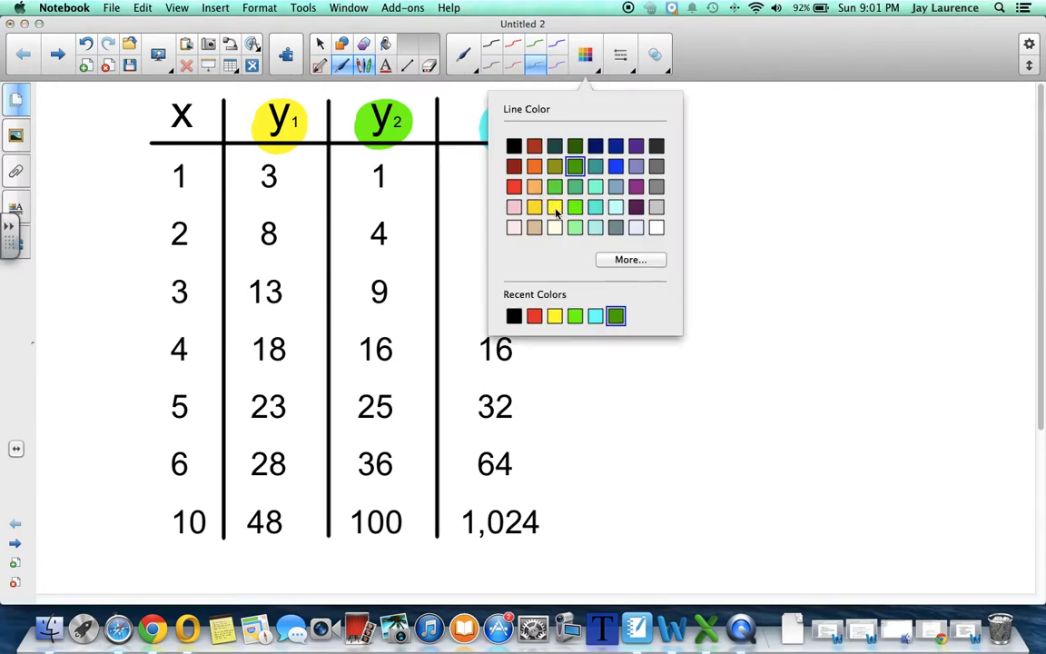
left_click(238, 93)
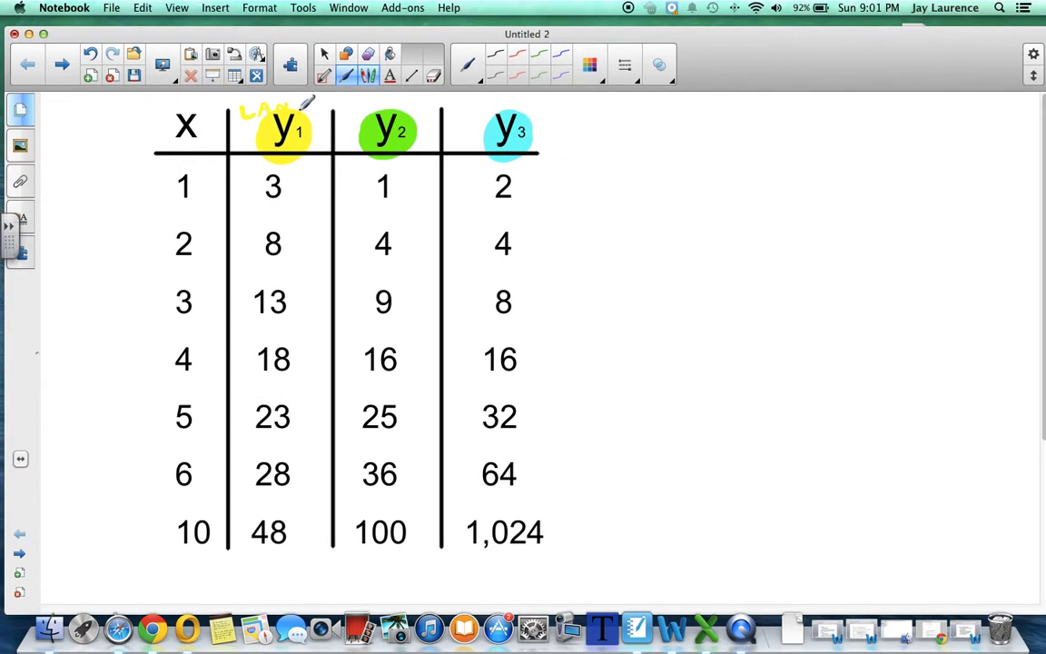
Step: Handwrite name labels above y1, y2 and y3 in yellow, green and blue, then enlarge the window
left_click_drag(240, 103, 256, 115)
left_click(540, 76)
left_click_drag(794, 140, 814, 143)
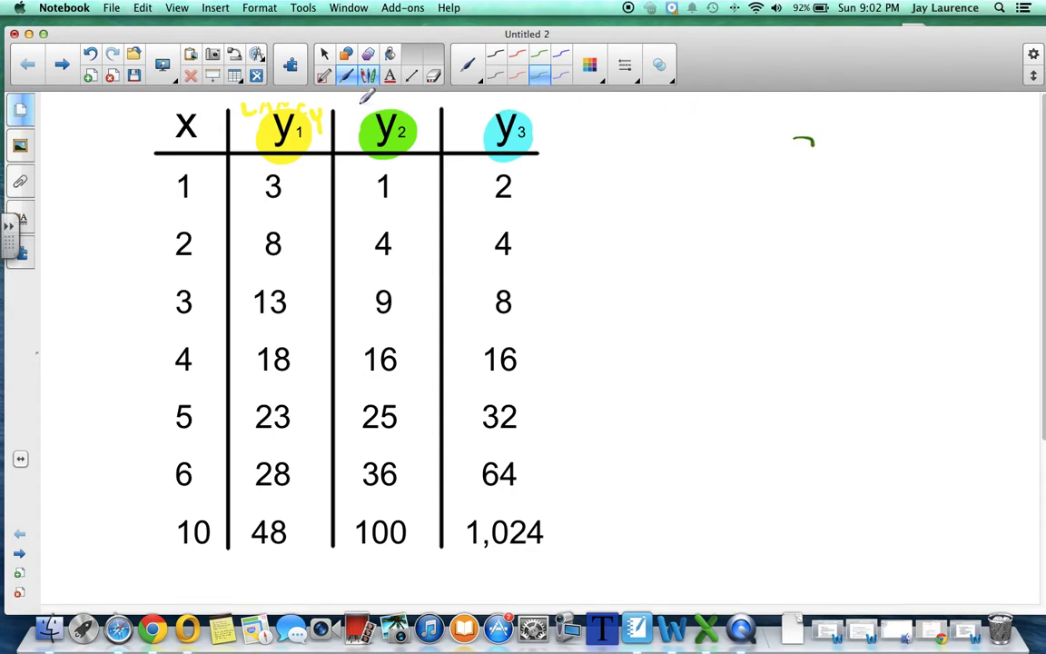
mouse_move(351, 111)
left_mouse_down()
mouse_move(343, 125)
mouse_move(386, 105)
left_mouse_up()
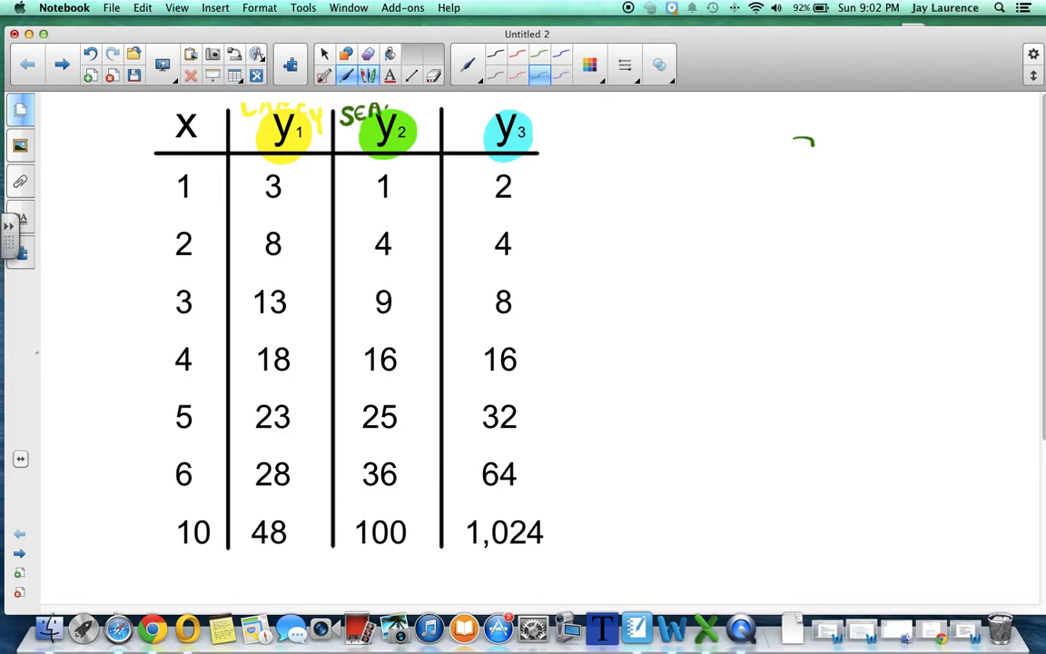
left_click(563, 79)
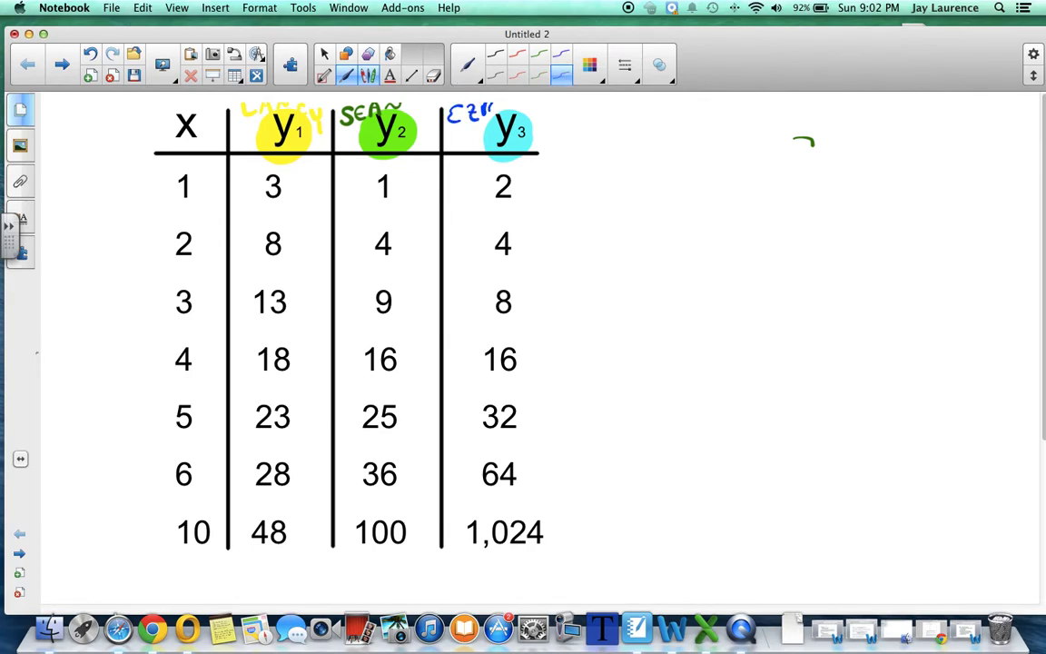
left_click_drag(498, 115, 505, 104)
double_click(507, 27)
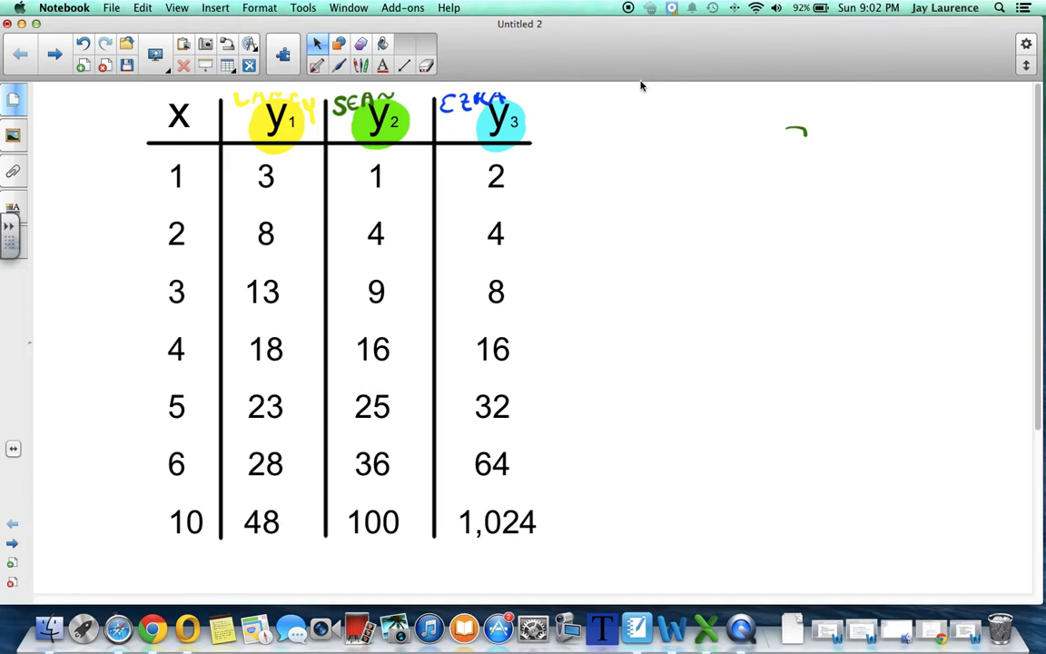
Step: Switch to black pen ink and mark +5 beside each y1 step (3→8, 8→13, 13→18)
left_click(339, 66)
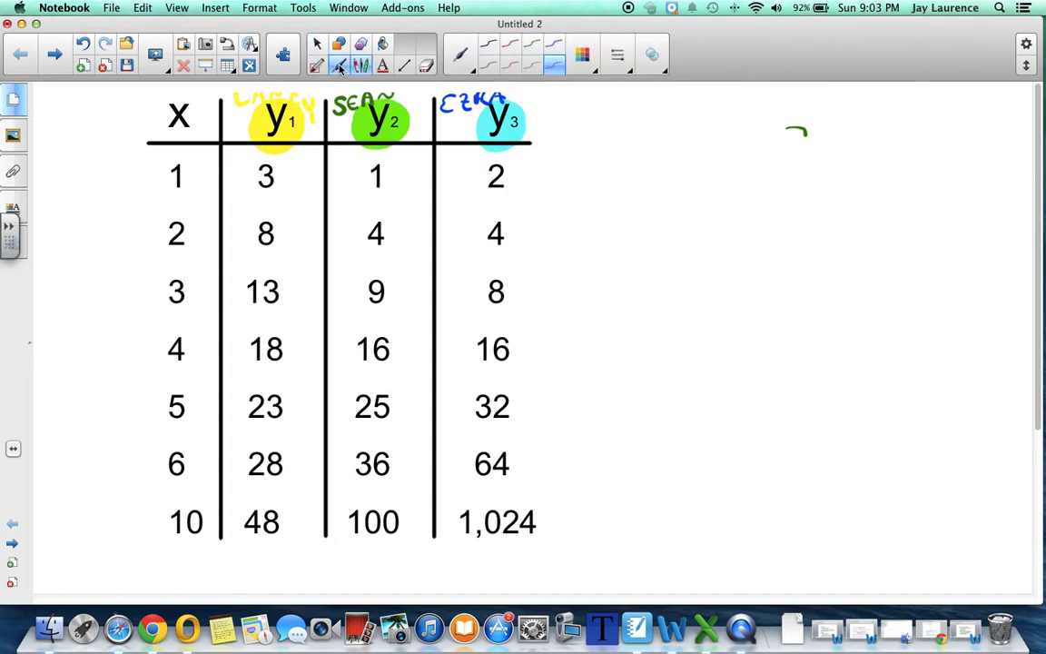
left_click(490, 67)
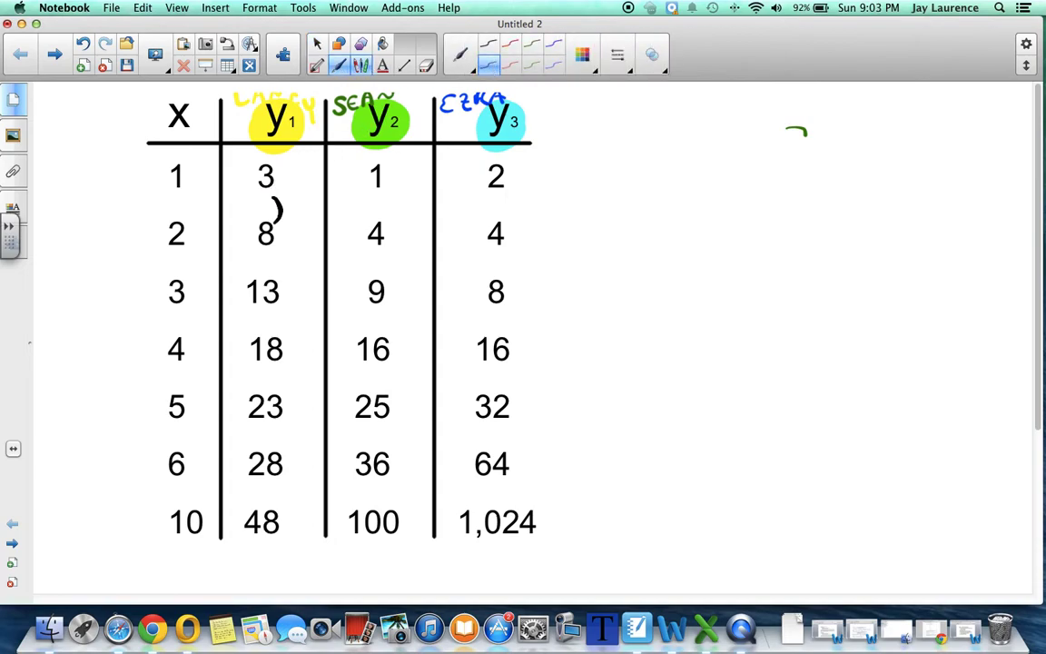
mouse_move(289, 198)
left_mouse_down()
mouse_move(289, 210)
mouse_move(296, 204)
left_mouse_up()
mouse_move(273, 249)
left_mouse_down()
mouse_move(274, 273)
mouse_move(289, 266)
left_mouse_up()
left_click_drag(284, 260, 296, 259)
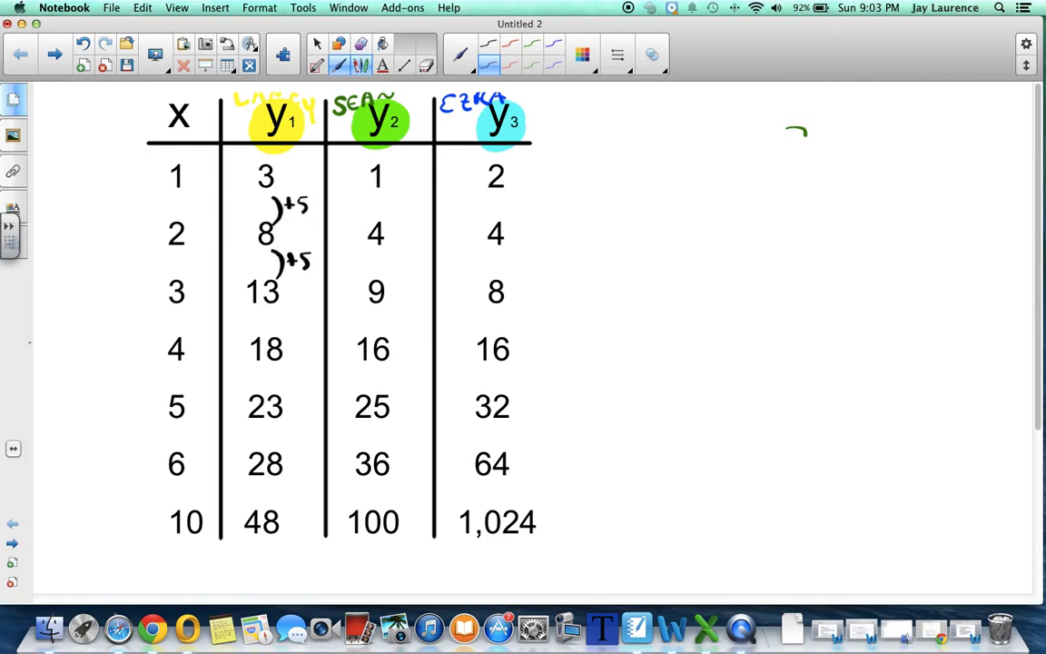
left_click_drag(290, 313, 290, 326)
left_click_drag(285, 320, 297, 320)
Step: Label the y1 column 'Linear' and write y=5x-3 beneath it
mouse_move(220, 564)
left_mouse_down()
mouse_move(223, 576)
mouse_move(280, 579)
left_mouse_up()
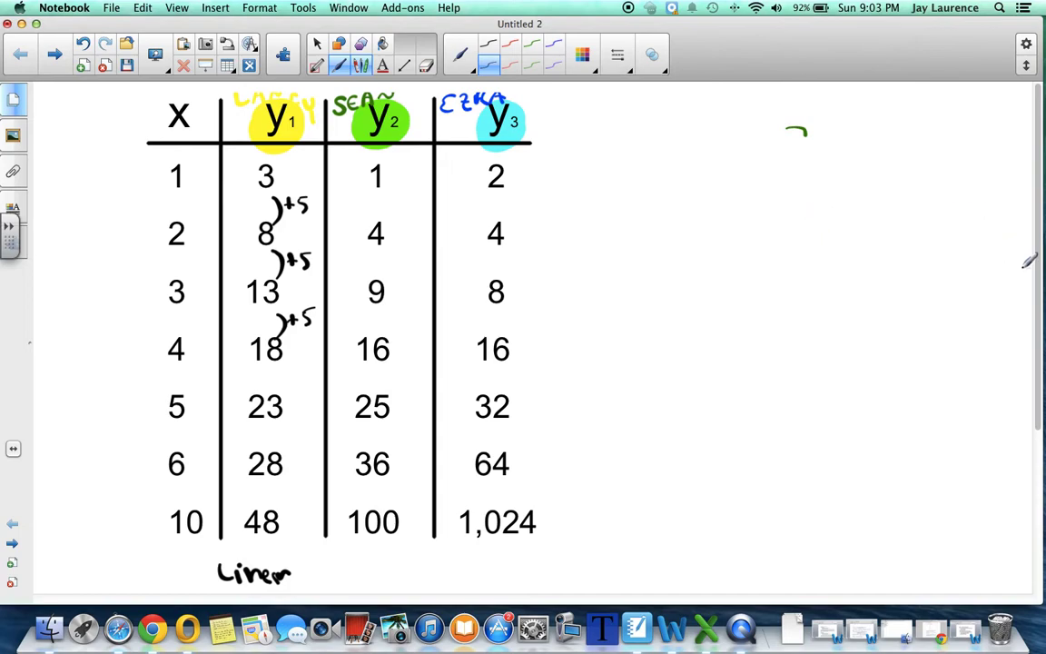
scroll(1035, 261, "down", 3)
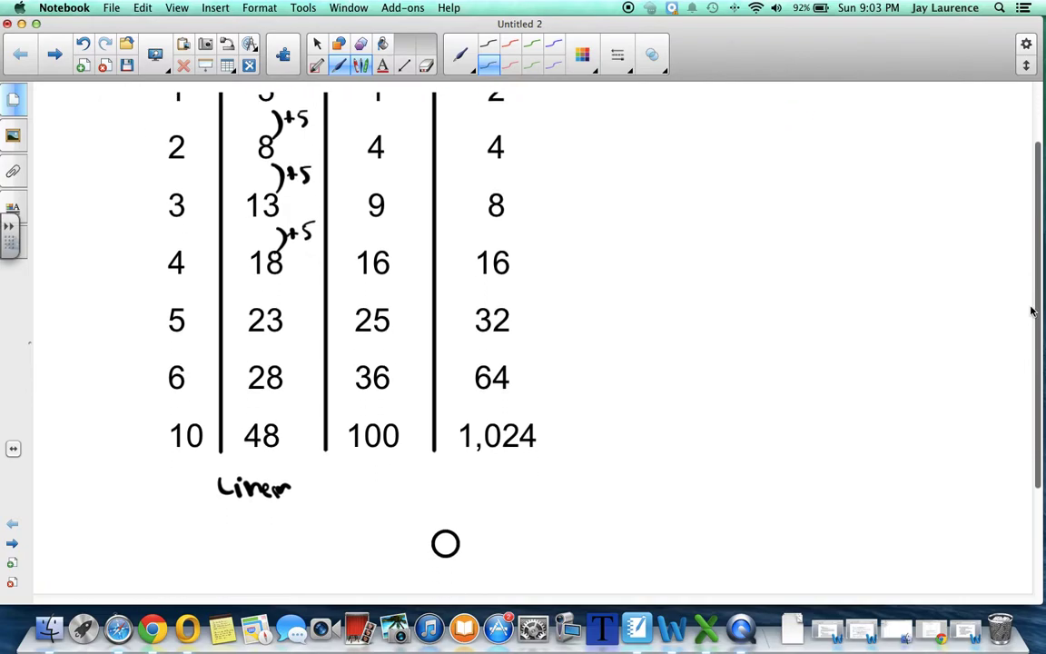
mouse_move(209, 534)
left_mouse_down()
mouse_move(227, 556)
mouse_move(216, 564)
mouse_move(232, 536)
mouse_move(283, 547)
left_mouse_up()
mouse_move(282, 534)
left_mouse_down()
mouse_move(270, 548)
mouse_move(299, 546)
left_mouse_up()
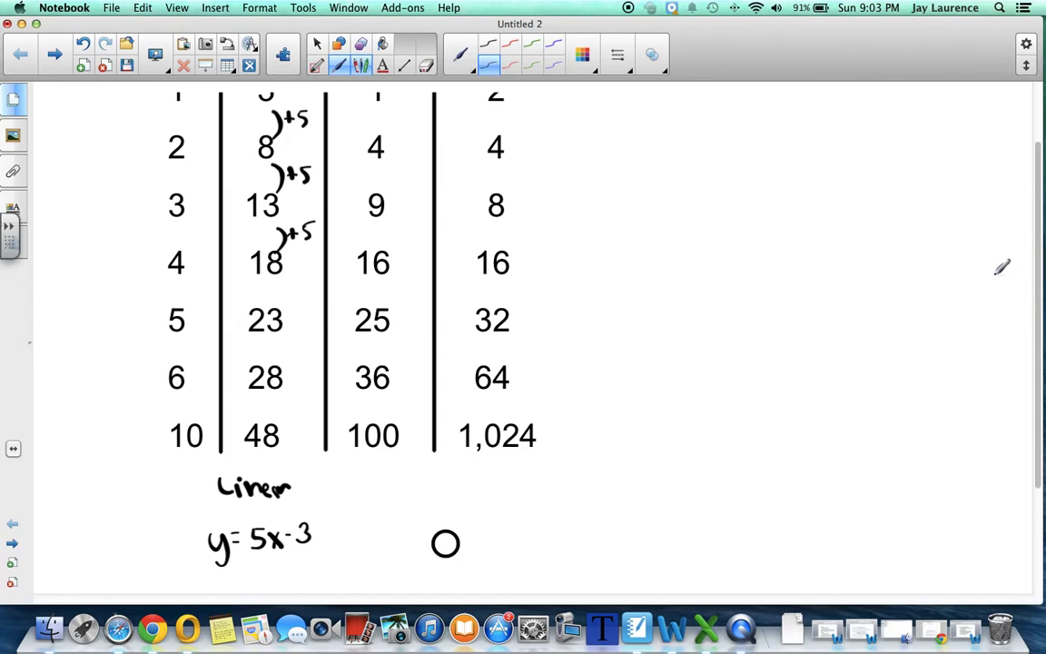
mouse_move(1035, 265)
left_mouse_down()
mouse_move(1036, 228)
mouse_move(1040, 251)
left_mouse_up()
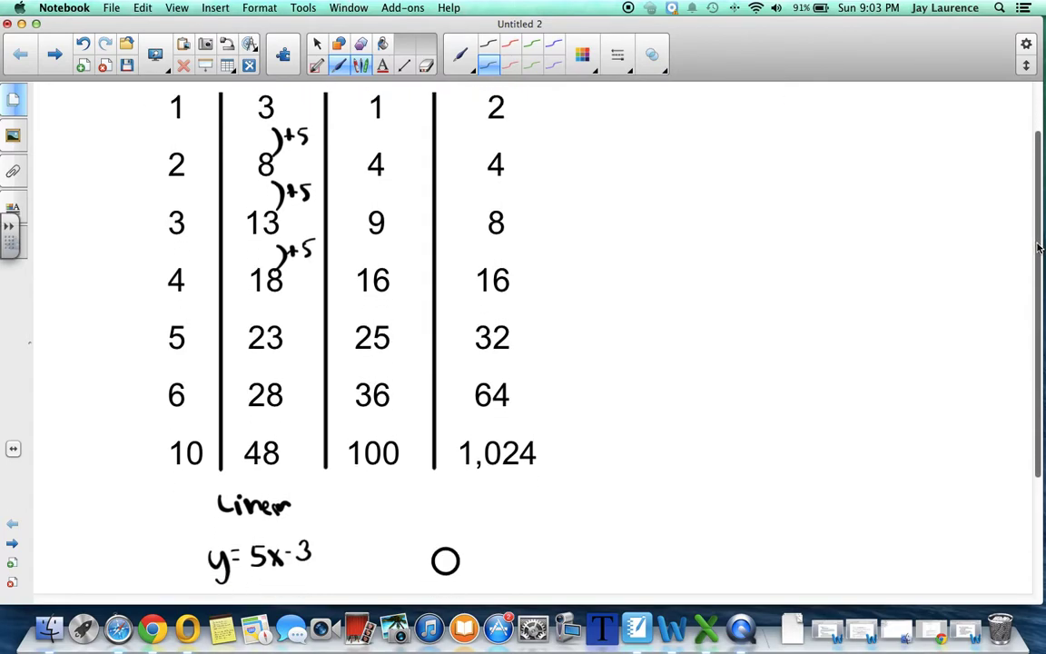
Step: Switch to green ink and write the +3, +5, +7, +9, +11 differences beside y2
scroll(936, 181, "up", 3)
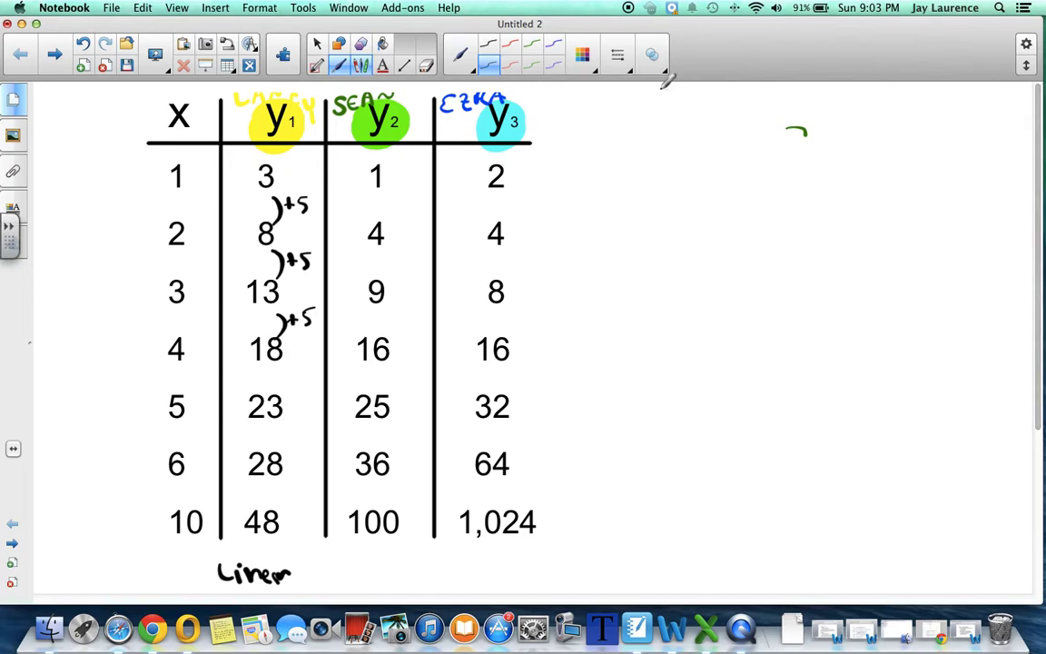
left_click(533, 65)
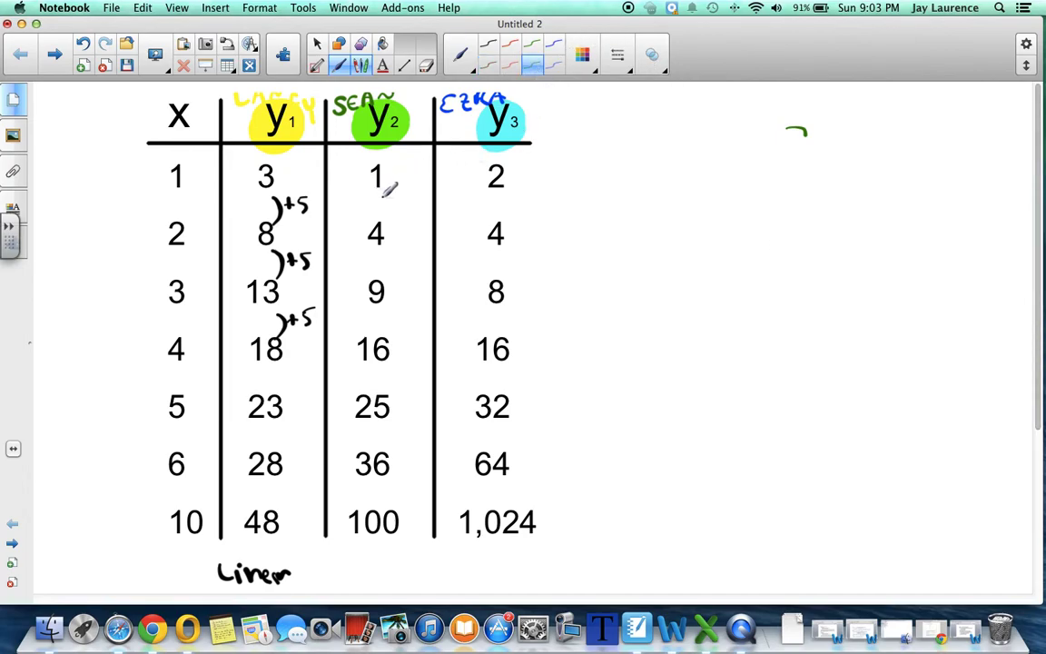
left_click_drag(378, 206, 378, 213)
left_click_drag(367, 322, 367, 328)
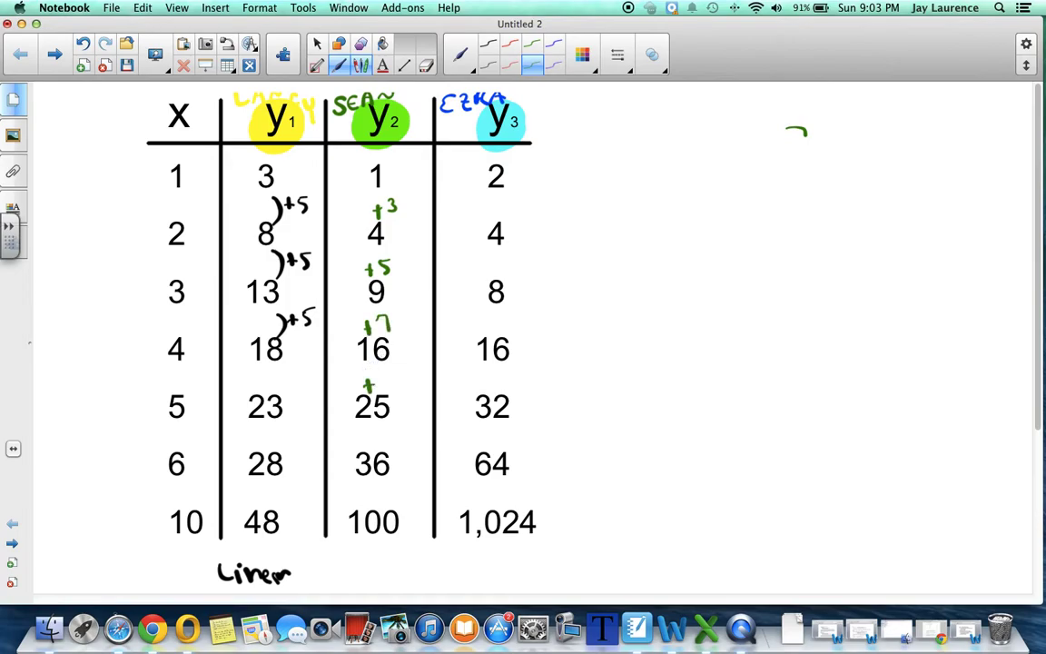
left_click(369, 442)
left_click_drag(389, 425, 388, 438)
left_click_drag(395, 421, 394, 433)
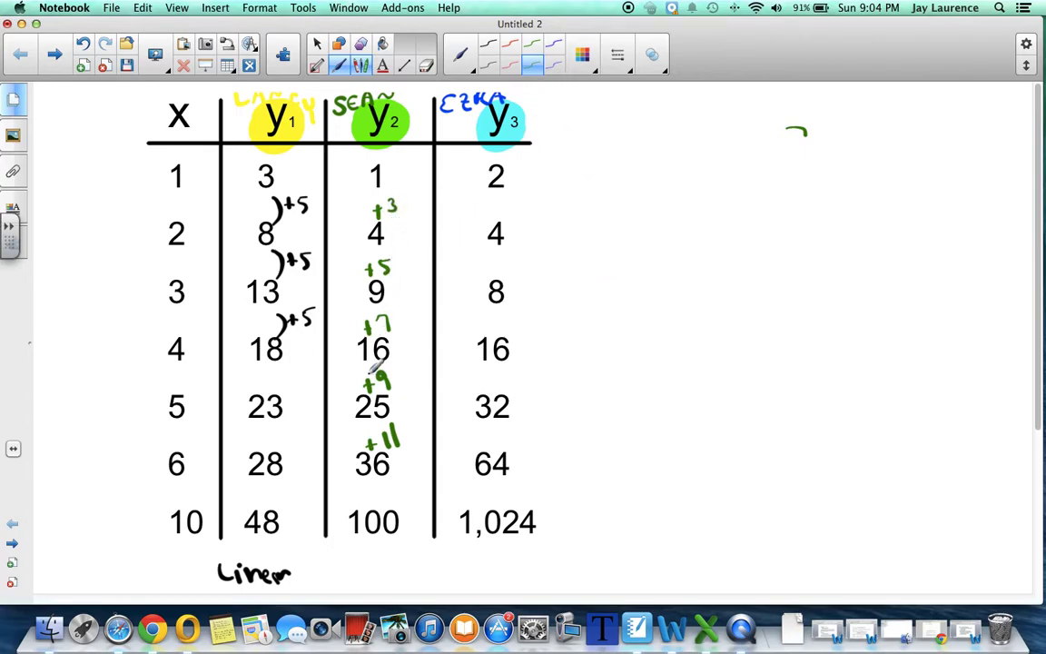
Step: Add the constant +2 second differences beside the y2 first differences
left_click(394, 229)
left_click_drag(408, 233, 410, 246)
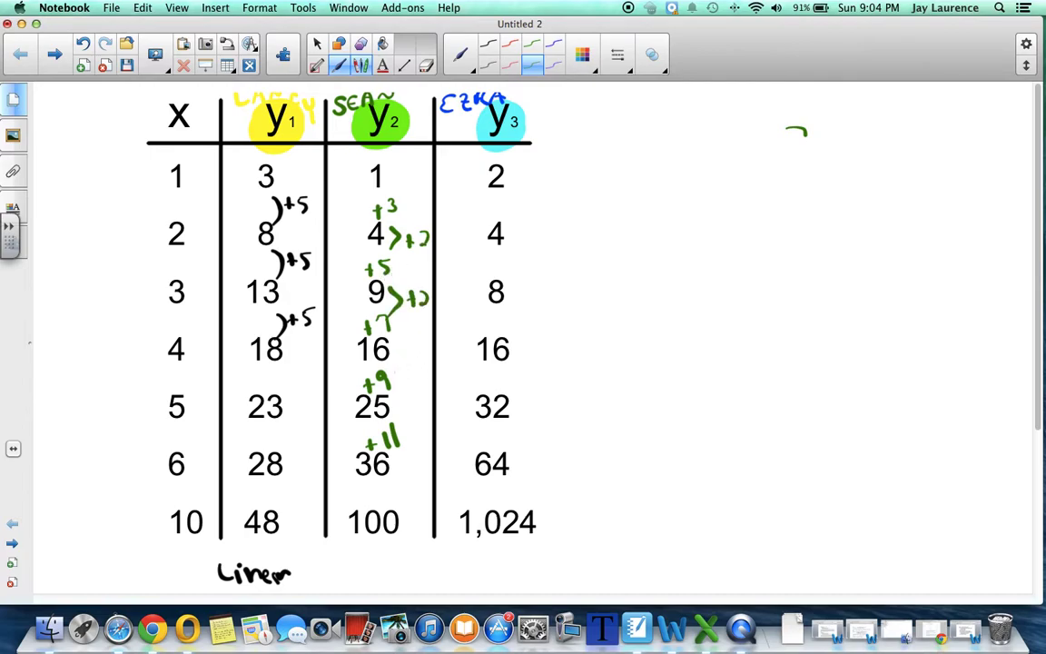
left_click_drag(412, 356, 396, 418)
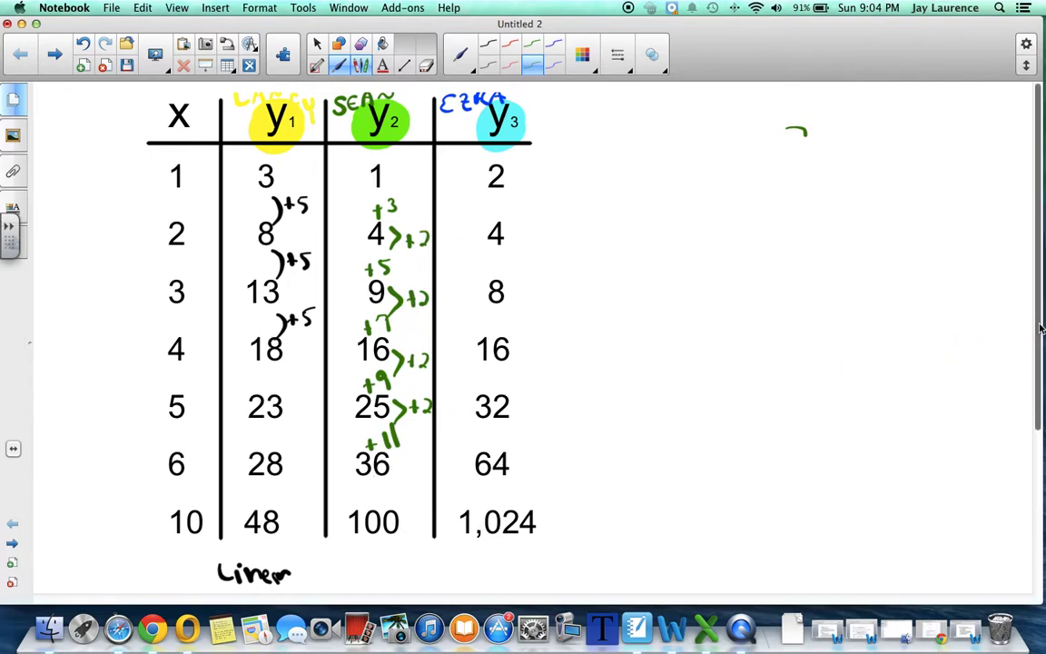
Step: Write 'Quadratic' under the y2 column and y=x² beneath it in green
left_click_drag(1041, 329, 1042, 392)
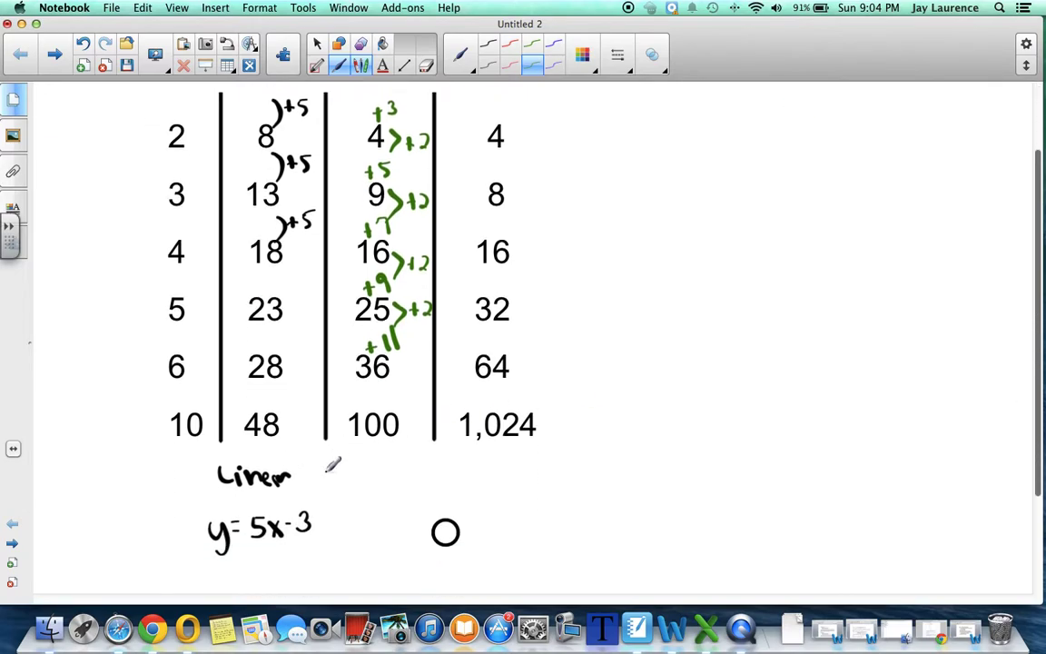
mouse_move(352, 465)
left_mouse_down()
mouse_move(373, 474)
mouse_move(386, 456)
mouse_move(442, 469)
left_mouse_up()
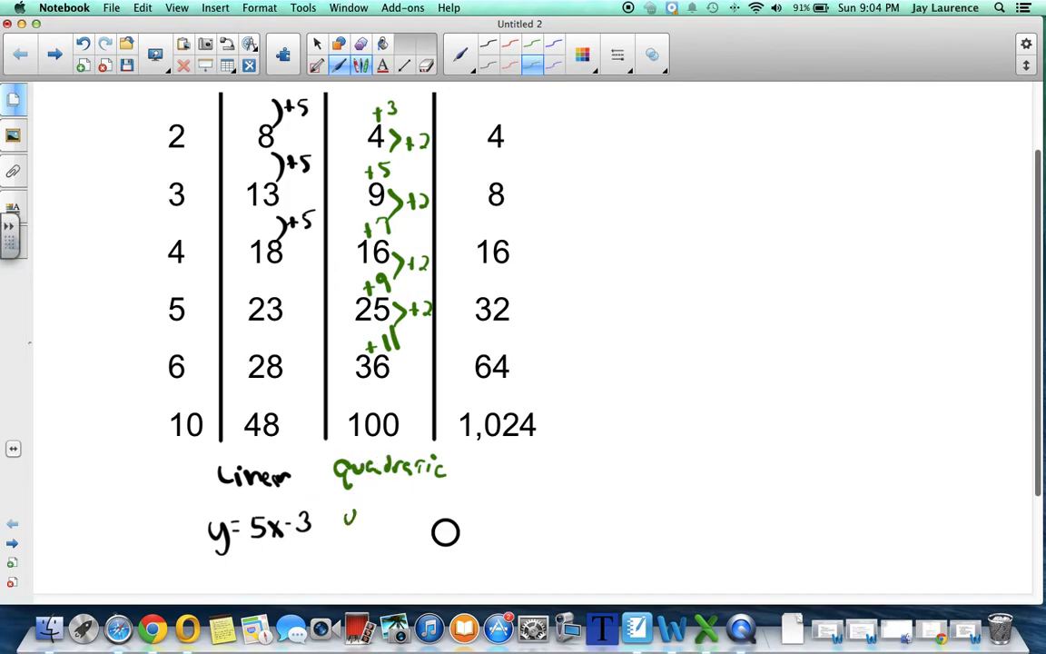
mouse_move(354, 513)
left_mouse_down()
mouse_move(348, 542)
mouse_move(373, 515)
left_mouse_up()
left_click_drag(363, 522, 398, 526)
mouse_move(398, 509)
left_mouse_down()
mouse_move(382, 529)
mouse_move(415, 506)
left_mouse_up()
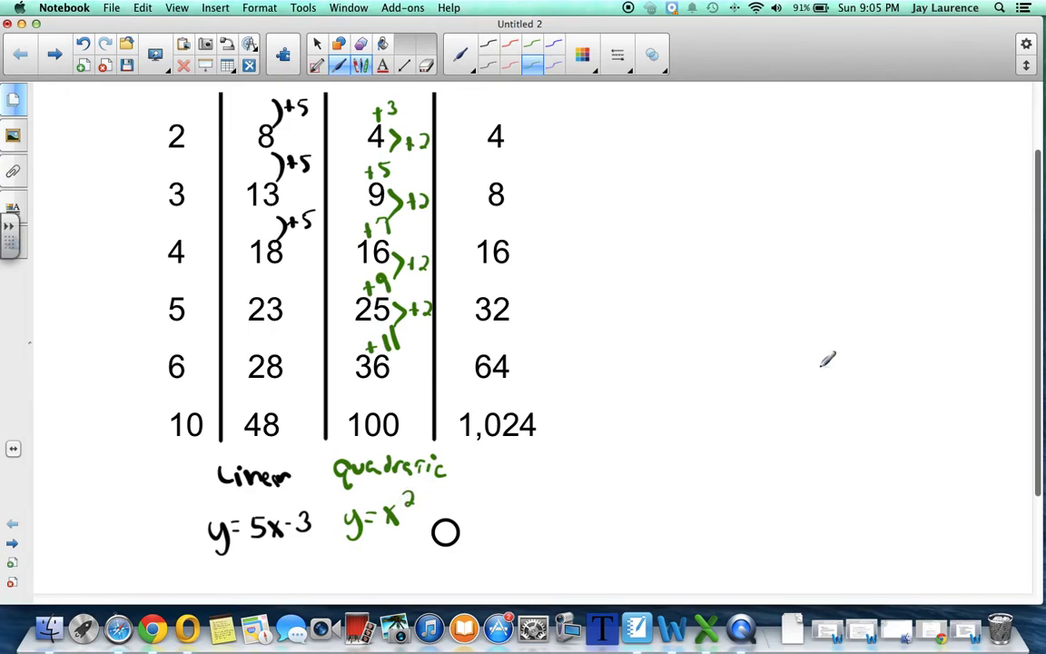
left_click_drag(1035, 367, 1043, 289)
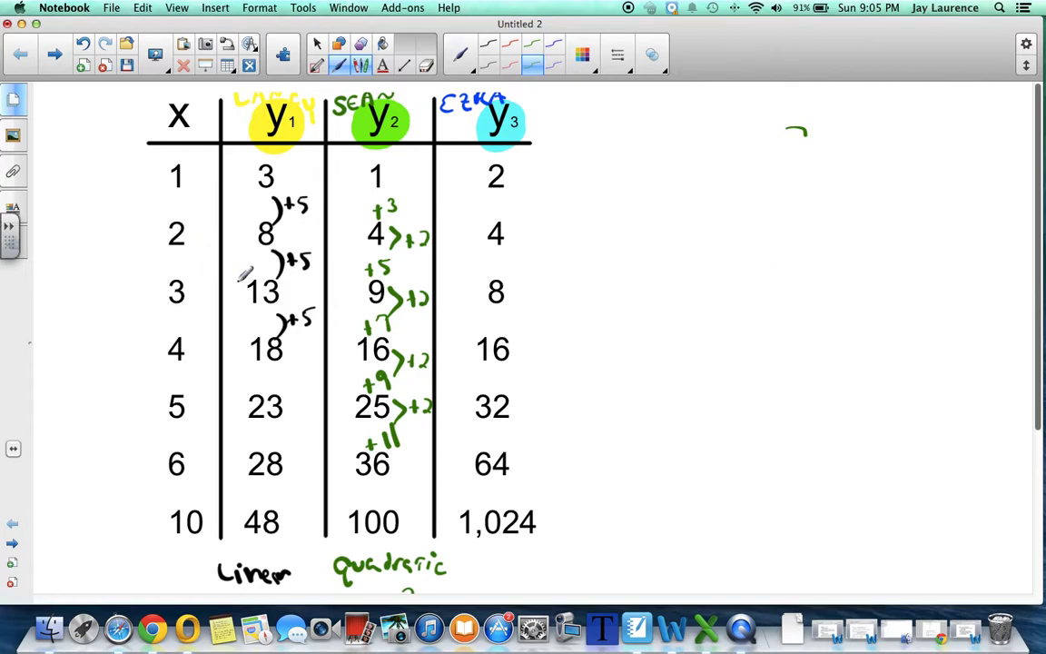
Step: Erase the +5 marks and green difference notes beside the y1 and y2 columns
mouse_move(399, 399)
left_mouse_down()
mouse_move(374, 378)
mouse_move(399, 387)
mouse_move(420, 357)
mouse_move(392, 268)
mouse_move(398, 239)
mouse_move(380, 218)
mouse_move(312, 207)
mouse_move(277, 222)
mouse_move(306, 263)
mouse_move(312, 316)
mouse_move(261, 349)
left_mouse_up()
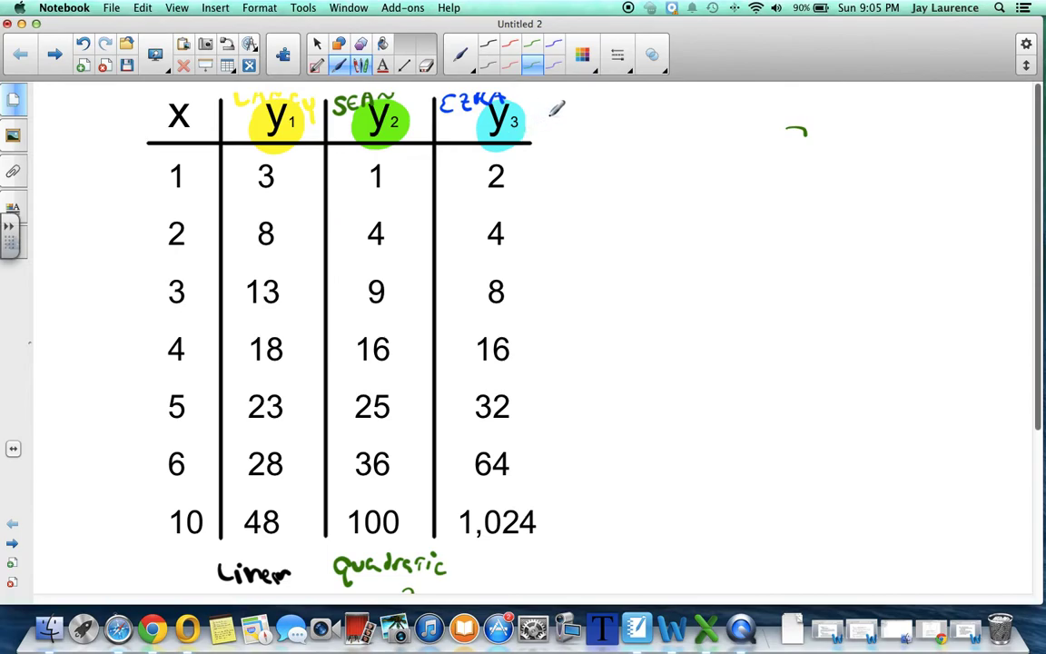
Step: Switch the pen ink to blue for the y3 column notes
left_click(554, 66)
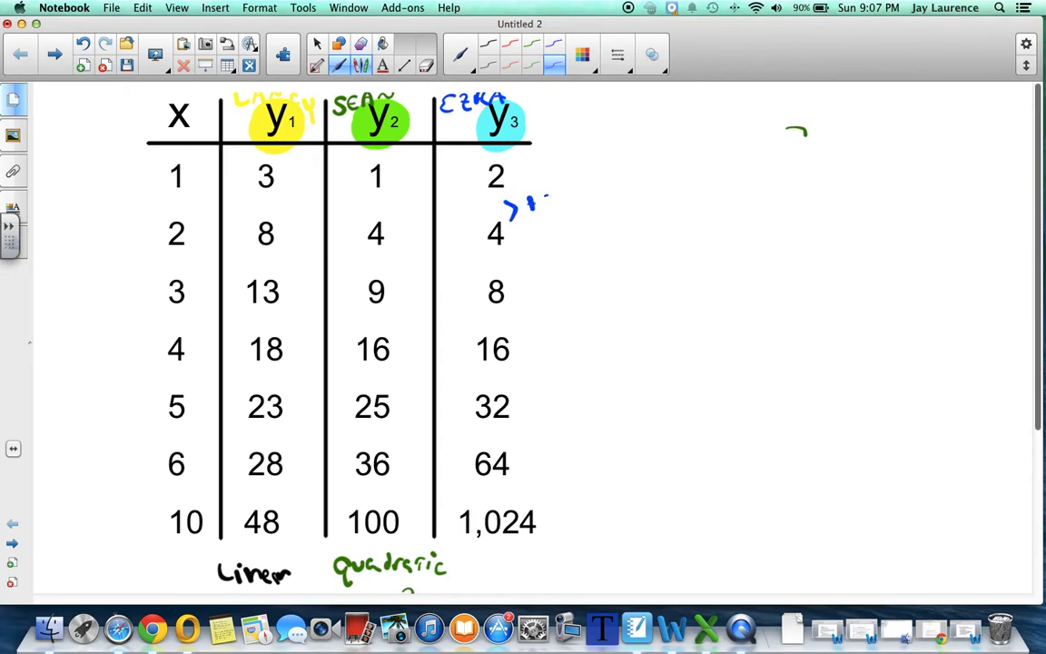
Step: Write the blue first differences +2, +4, +8, +16, +32 down the y3 column
mouse_move(502, 259)
left_mouse_down()
mouse_move(505, 273)
mouse_move(535, 265)
left_mouse_up()
mouse_move(529, 259)
left_mouse_down()
mouse_move(529, 270)
mouse_move(545, 271)
left_mouse_up()
mouse_move(514, 305)
left_mouse_down()
mouse_move(516, 323)
mouse_move(549, 310)
left_mouse_up()
mouse_move(514, 367)
left_mouse_down()
mouse_move(516, 382)
mouse_move(545, 373)
left_mouse_up()
mouse_move(540, 367)
left_mouse_down()
mouse_move(539, 381)
mouse_move(554, 381)
left_mouse_up()
left_click_drag(568, 367, 561, 380)
mouse_move(521, 427)
left_mouse_down()
mouse_move(534, 436)
mouse_move(523, 445)
left_mouse_up()
left_click_drag(540, 429, 586, 436)
Step: Add second differences such as +2 and +4 to the right of the first differences
mouse_move(565, 222)
left_mouse_down()
mouse_move(567, 245)
mouse_move(605, 233)
left_mouse_up()
left_click_drag(619, 226, 631, 240)
left_click_drag(559, 282, 574, 294)
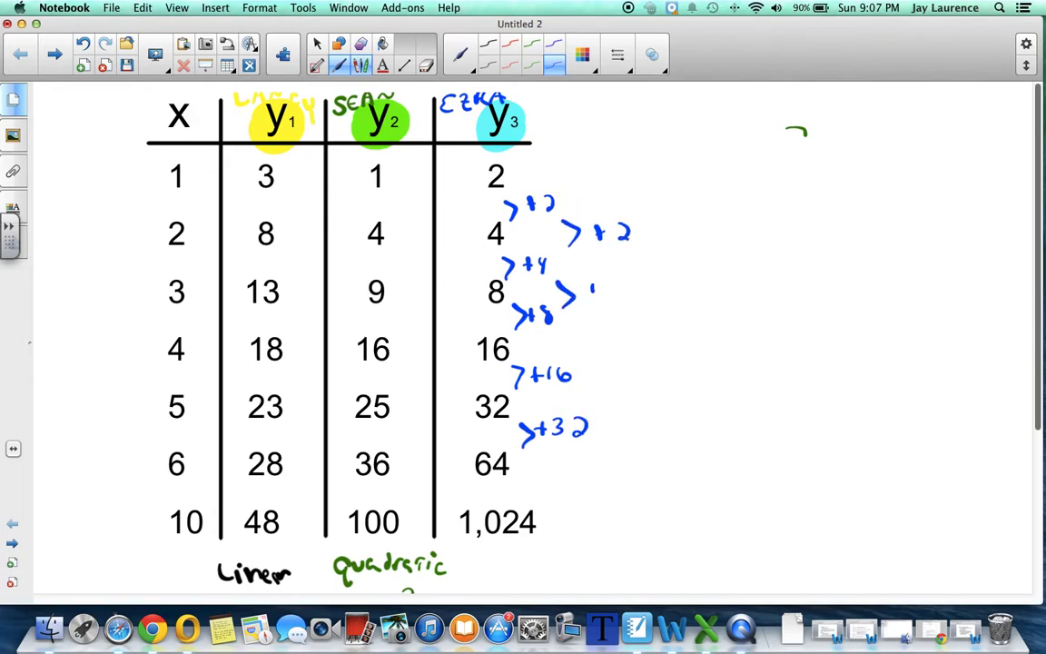
left_click_drag(564, 339, 609, 348)
left_click_drag(629, 342, 623, 355)
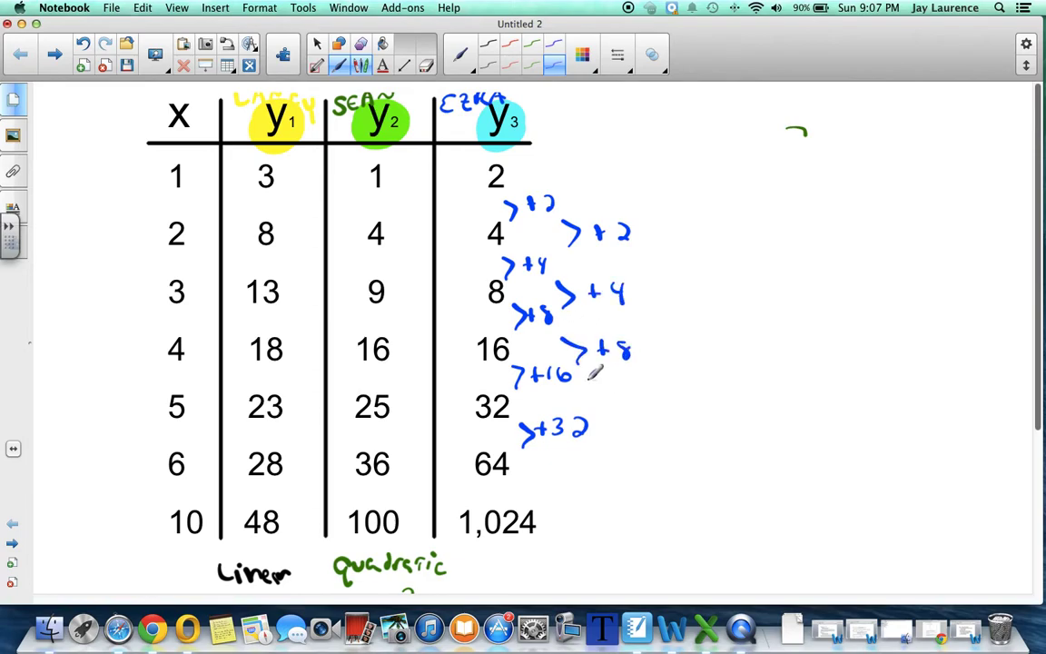
mouse_move(589, 393)
left_mouse_down()
mouse_move(595, 410)
mouse_move(635, 404)
left_mouse_up()
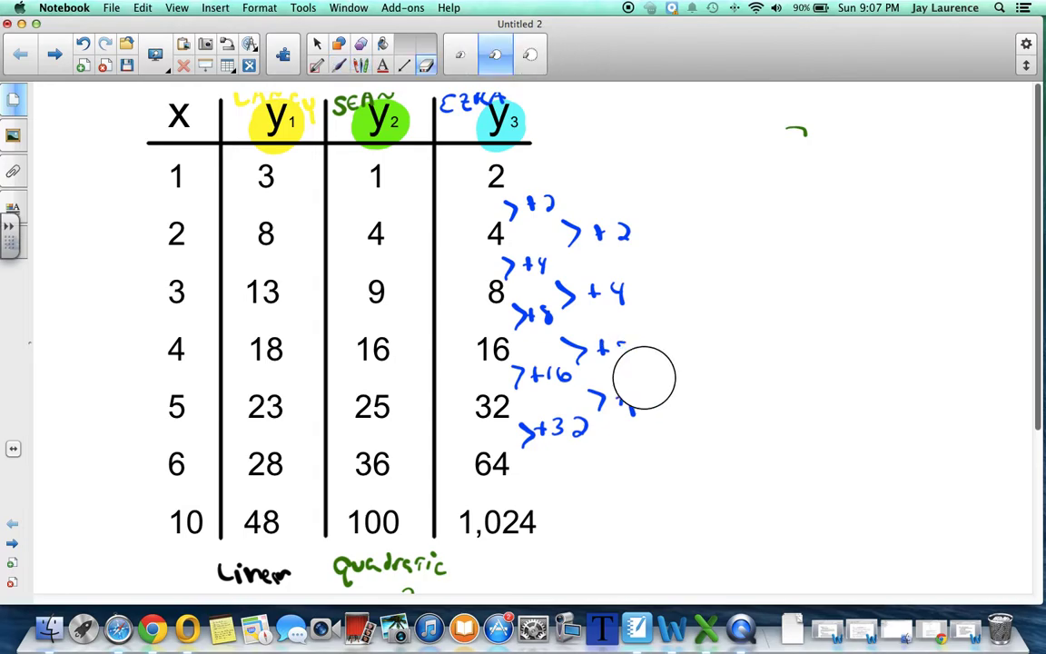
Step: Erase the blue difference notes and pen ×2 between each of 2, 4, 8, 16, 32
mouse_move(644, 377)
left_mouse_down()
mouse_move(604, 396)
mouse_move(554, 374)
mouse_move(519, 392)
mouse_move(581, 345)
mouse_move(585, 282)
mouse_move(555, 270)
mouse_move(540, 246)
mouse_move(634, 287)
mouse_move(629, 266)
mouse_move(546, 227)
mouse_move(538, 202)
mouse_move(602, 208)
left_mouse_up()
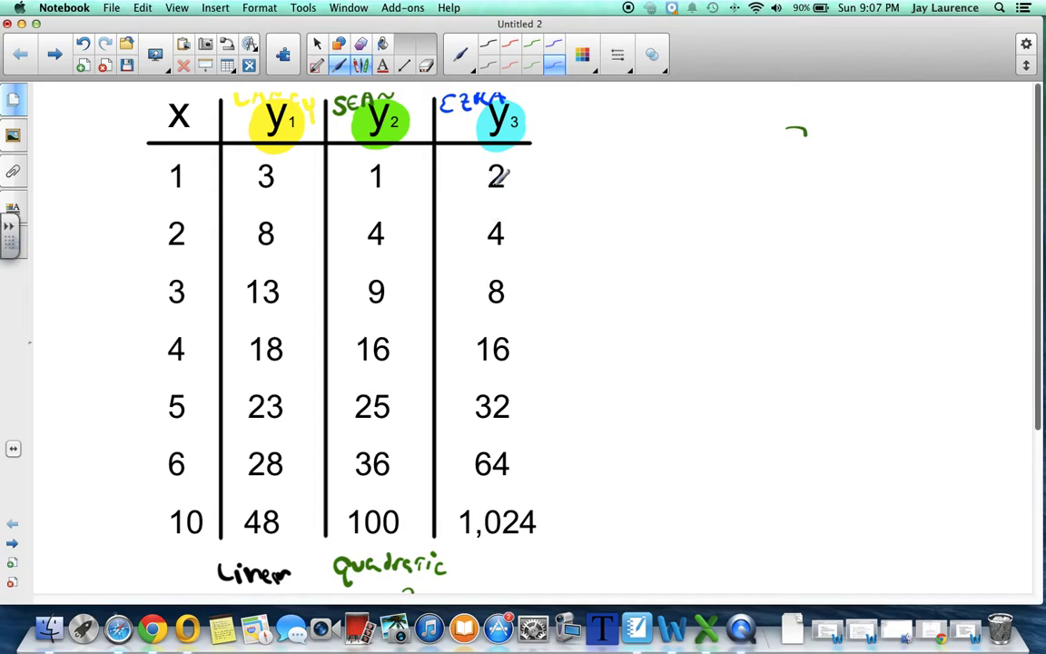
left_click_drag(512, 203, 523, 217)
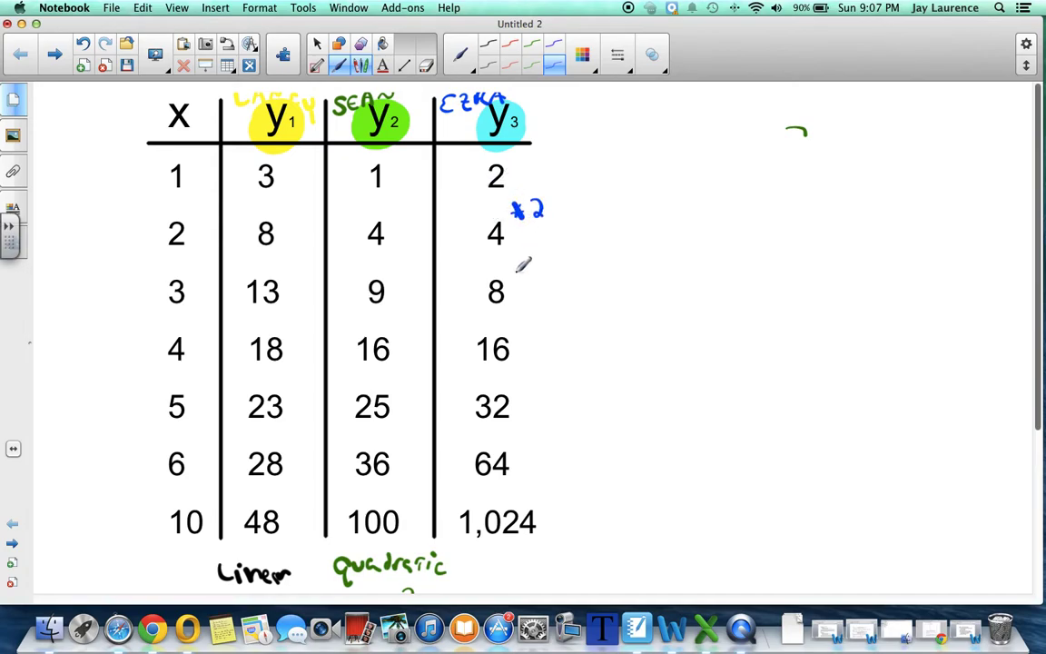
left_click_drag(508, 265, 546, 277)
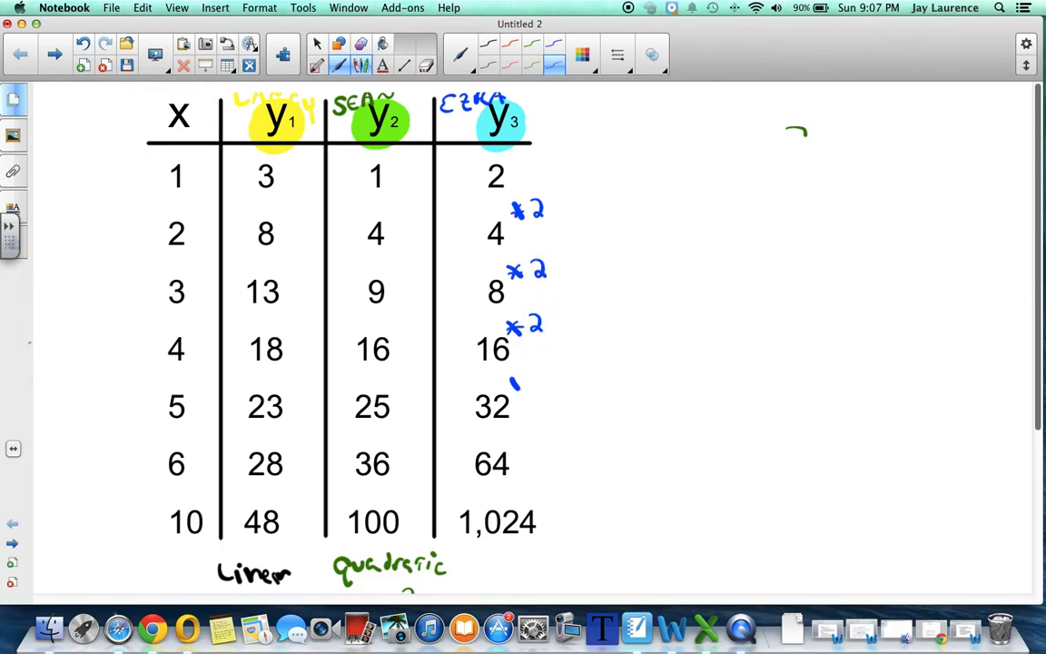
left_click_drag(534, 376, 546, 393)
Step: Write 'Exponential' under the y3 column and y=2^x beneath it in blue
scroll(1039, 221, "down", 5)
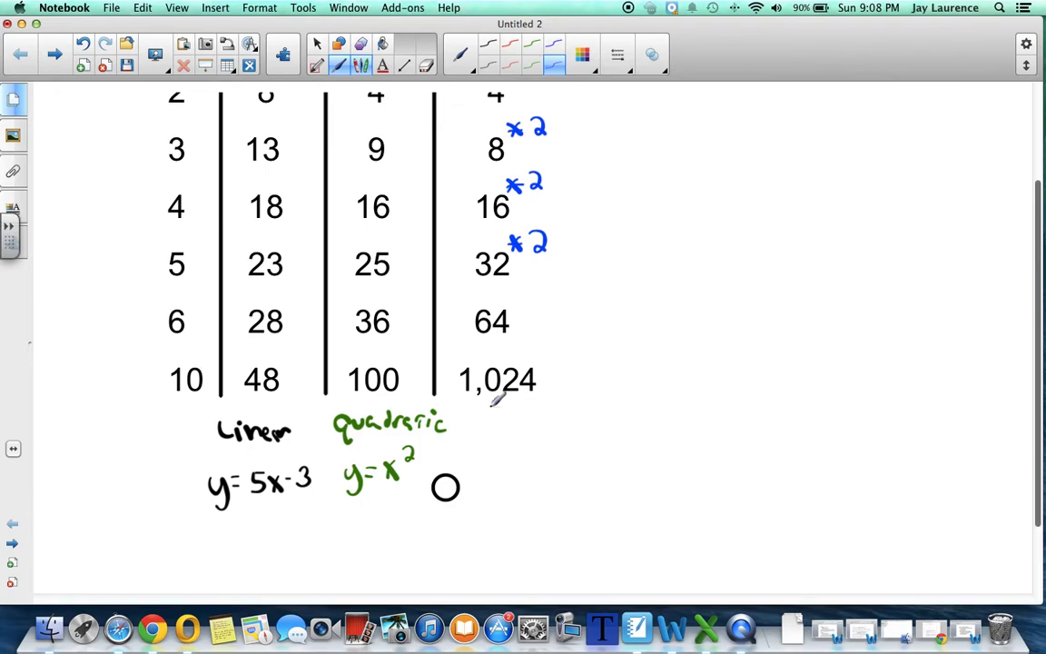
mouse_move(495, 425)
left_mouse_down()
mouse_move(564, 418)
mouse_move(574, 428)
mouse_move(645, 436)
left_mouse_up()
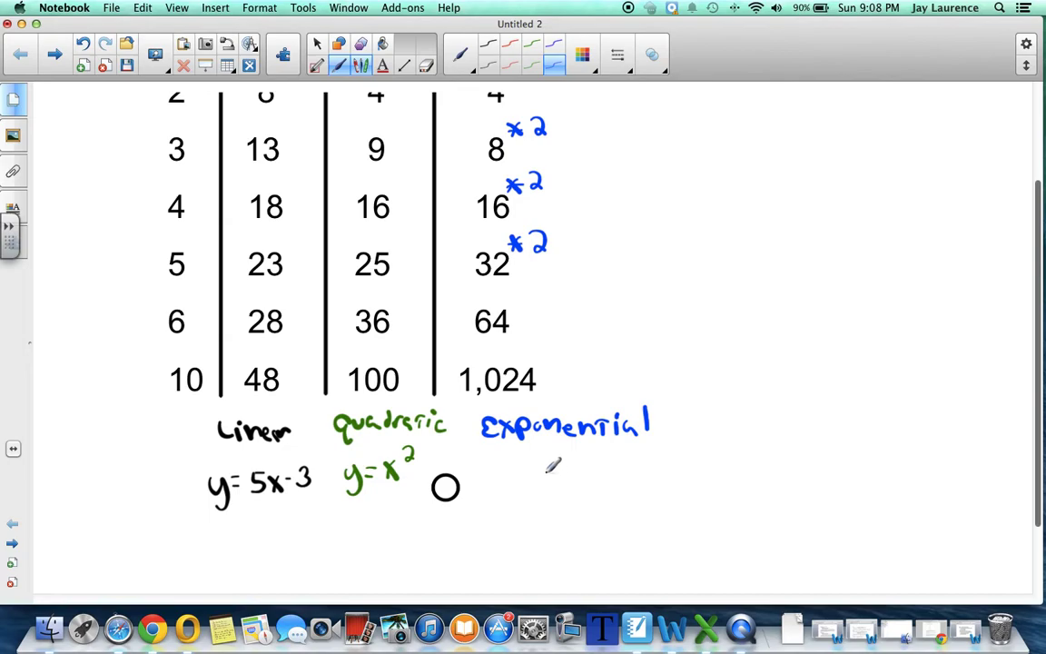
mouse_move(535, 472)
left_mouse_down()
mouse_move(558, 494)
mouse_move(543, 508)
mouse_move(575, 479)
left_mouse_up()
mouse_move(563, 488)
left_mouse_down()
mouse_move(604, 491)
mouse_move(618, 471)
left_mouse_up()
left_click_drag(619, 460, 609, 471)
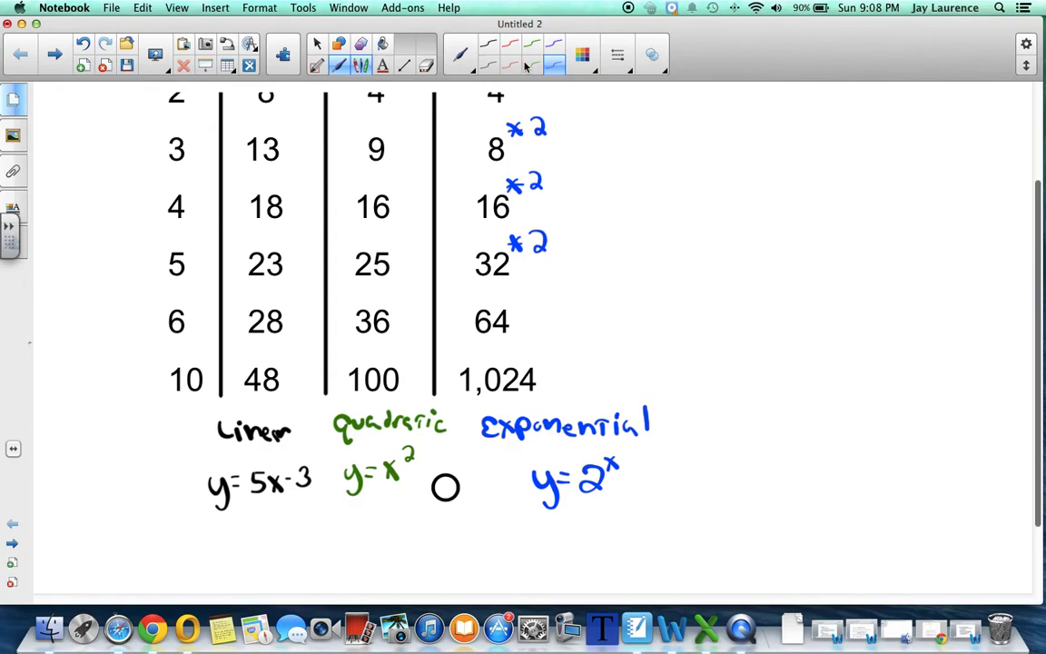
left_click(511, 66)
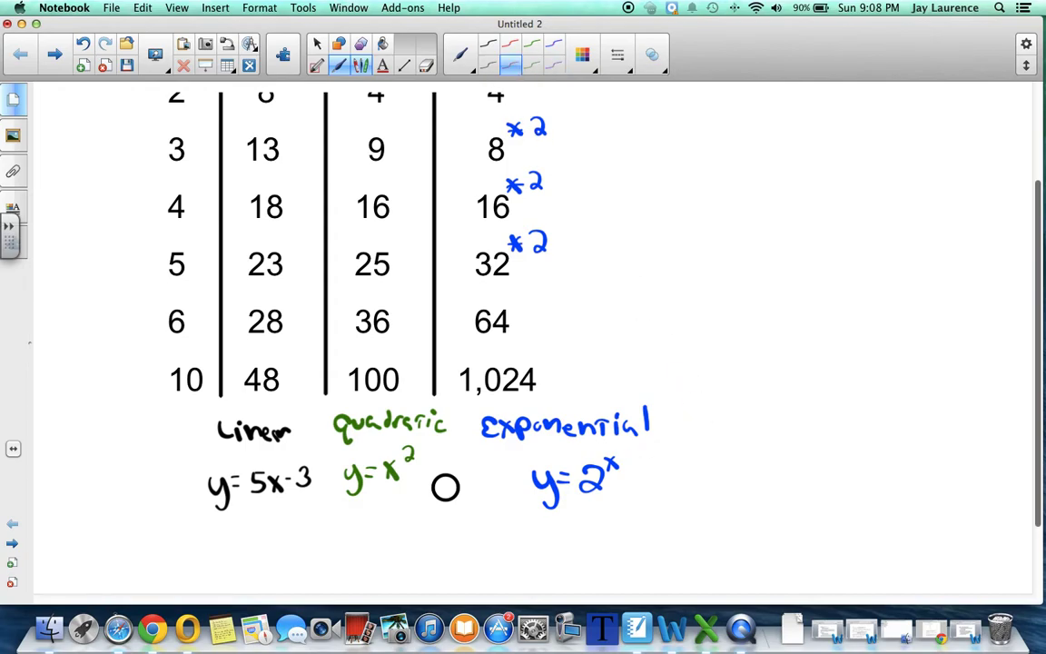
Step: Annotate in red: 'variable is the exponent' for y=2^x, plus marks on y=5x-3 and y=x²
mouse_move(628, 470)
left_mouse_down()
mouse_move(681, 433)
mouse_move(644, 475)
left_mouse_up()
mouse_move(696, 415)
left_mouse_down()
mouse_move(722, 420)
mouse_move(827, 389)
mouse_move(851, 359)
mouse_move(863, 374)
mouse_move(919, 362)
mouse_move(949, 338)
mouse_move(941, 352)
left_mouse_up()
mouse_move(953, 340)
left_mouse_down()
mouse_move(1005, 349)
mouse_move(1016, 332)
left_mouse_up()
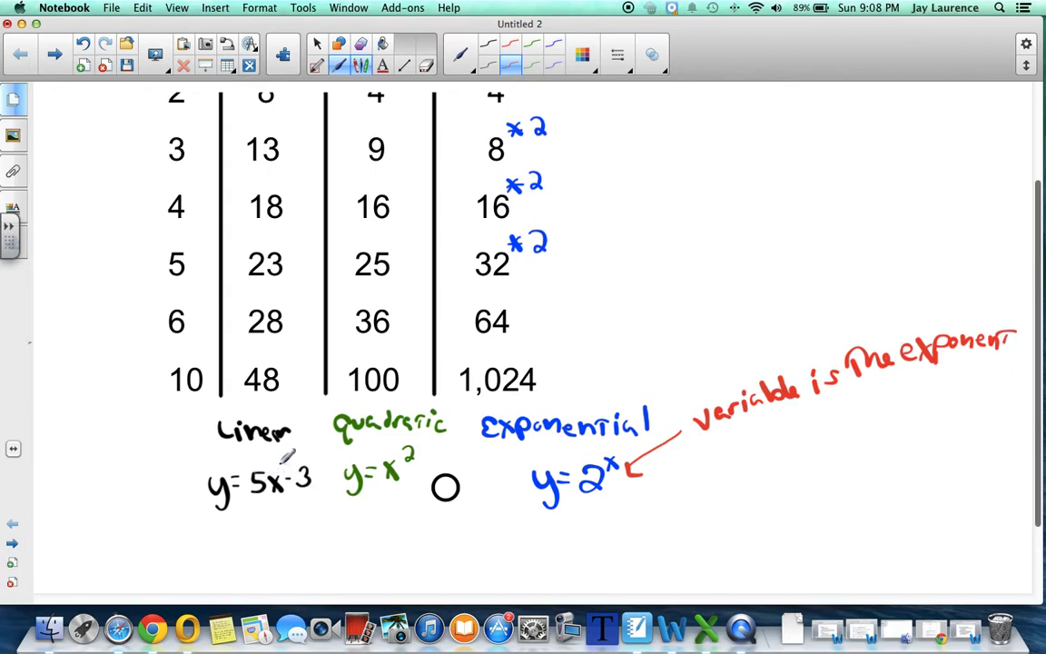
left_click_drag(278, 474, 280, 483)
left_click_drag(405, 474, 413, 474)
mouse_move(305, 525)
left_mouse_down()
mouse_move(281, 506)
mouse_move(296, 505)
mouse_move(327, 549)
mouse_move(361, 537)
left_mouse_up()
Step: Write 5⁴ = 5·5·5·5 = 625 in red, with an arrow labelling the 5 as the base
left_click_drag(705, 170, 704, 205)
mouse_move(705, 174)
left_mouse_down()
mouse_move(709, 204)
mouse_move(740, 171)
left_mouse_up()
left_click_drag(737, 161, 736, 178)
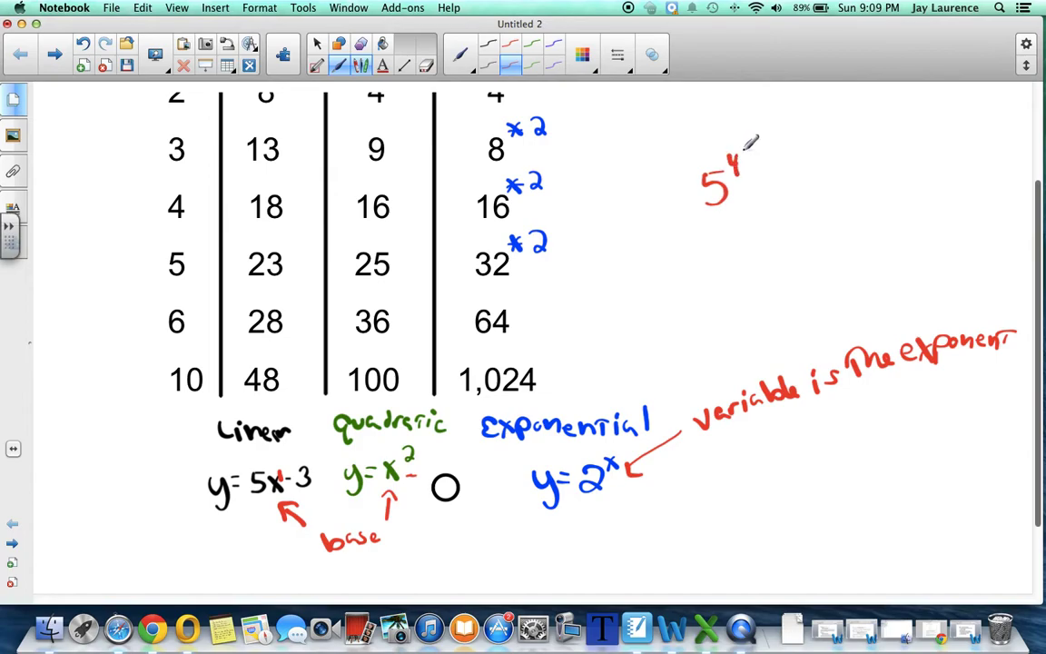
mouse_move(705, 228)
left_mouse_down()
mouse_move(680, 261)
mouse_move(686, 273)
mouse_move(733, 275)
left_mouse_up()
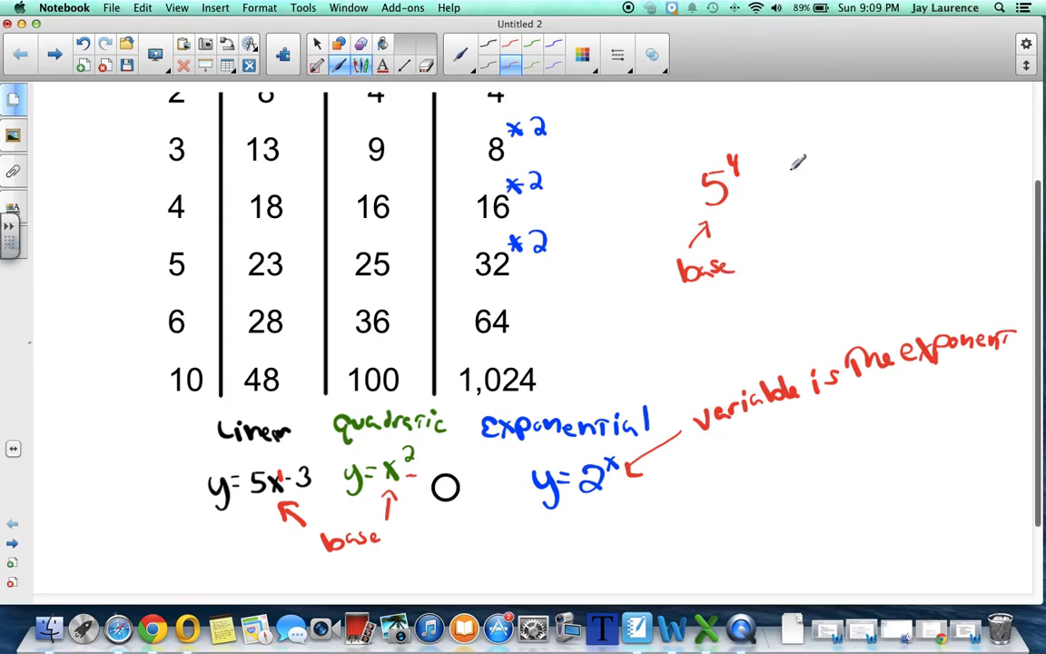
left_click_drag(764, 181, 831, 187)
left_click(822, 177)
left_click(852, 172)
left_click_drag(887, 161, 899, 159)
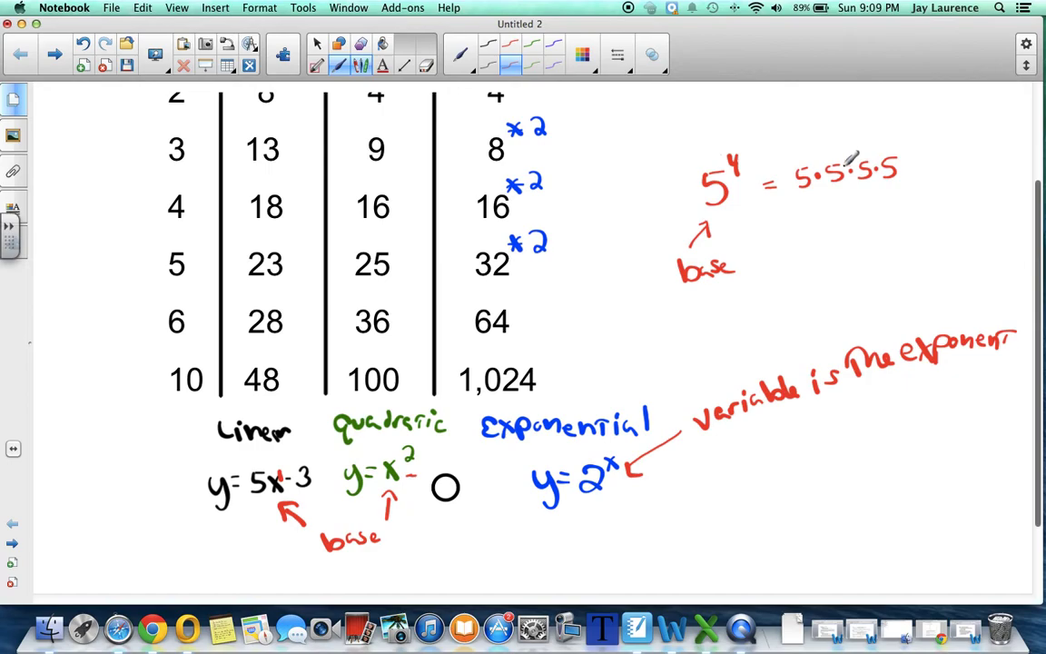
mouse_move(937, 151)
left_mouse_down()
mouse_move(940, 168)
mouse_move(970, 172)
left_mouse_up()
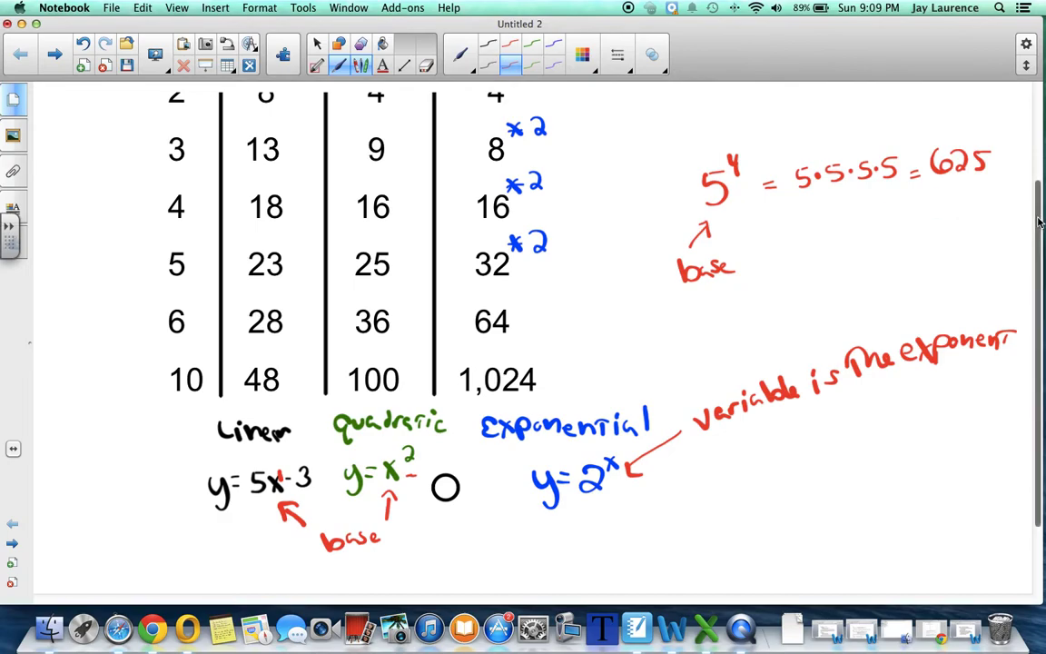
Step: Move the black circle down into the empty space below the equations
scroll(1038, 224, "down", 1)
scroll(1038, 224, "down", 5)
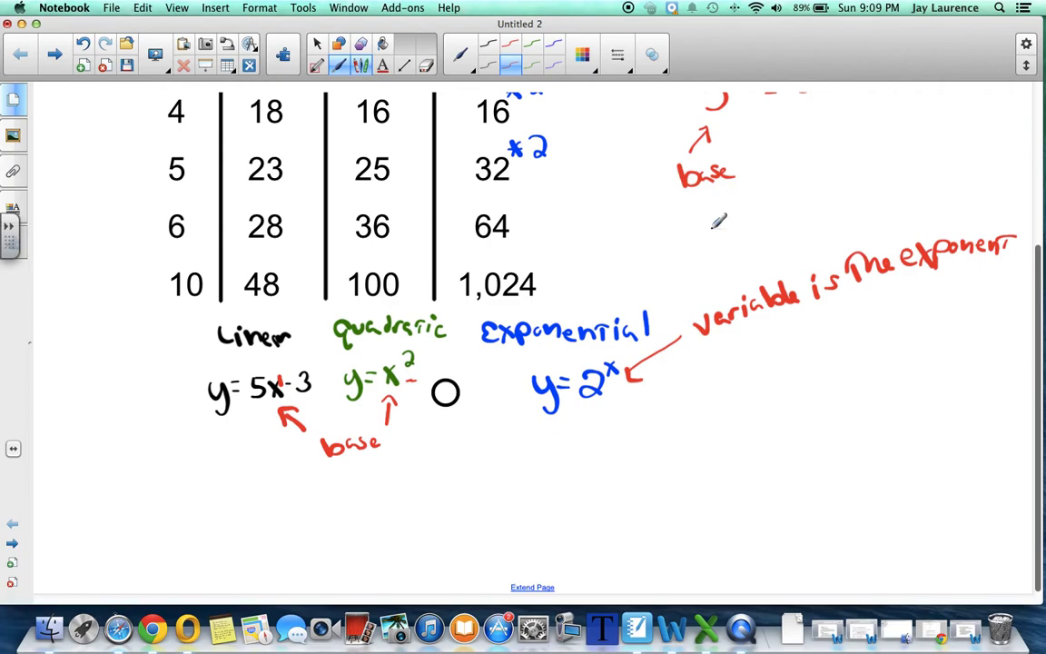
left_click(317, 47)
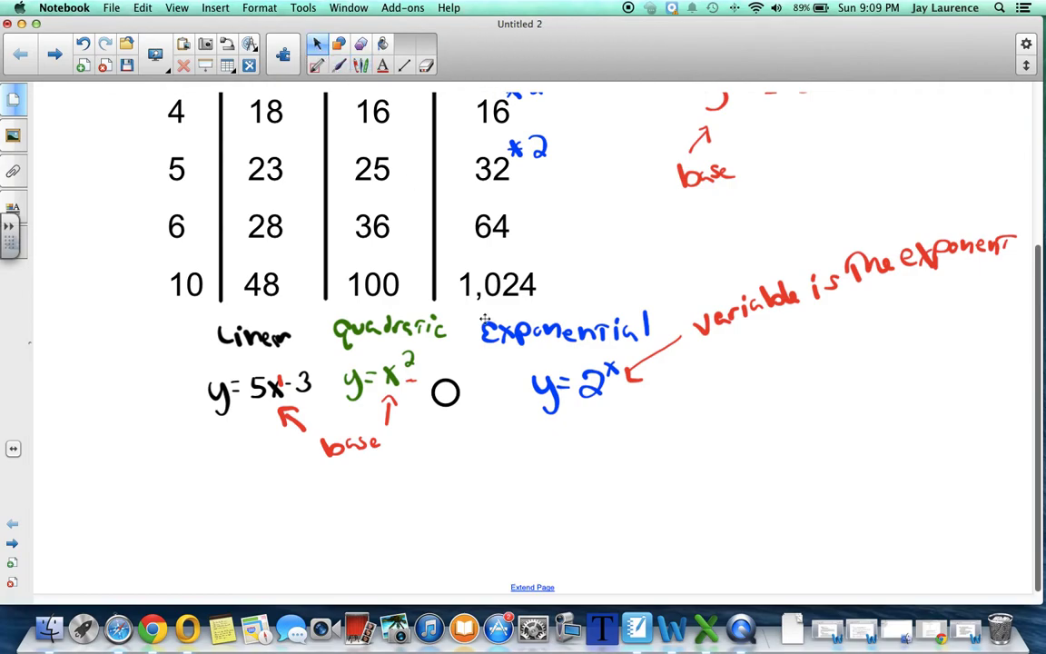
left_click(453, 387)
left_click(450, 392)
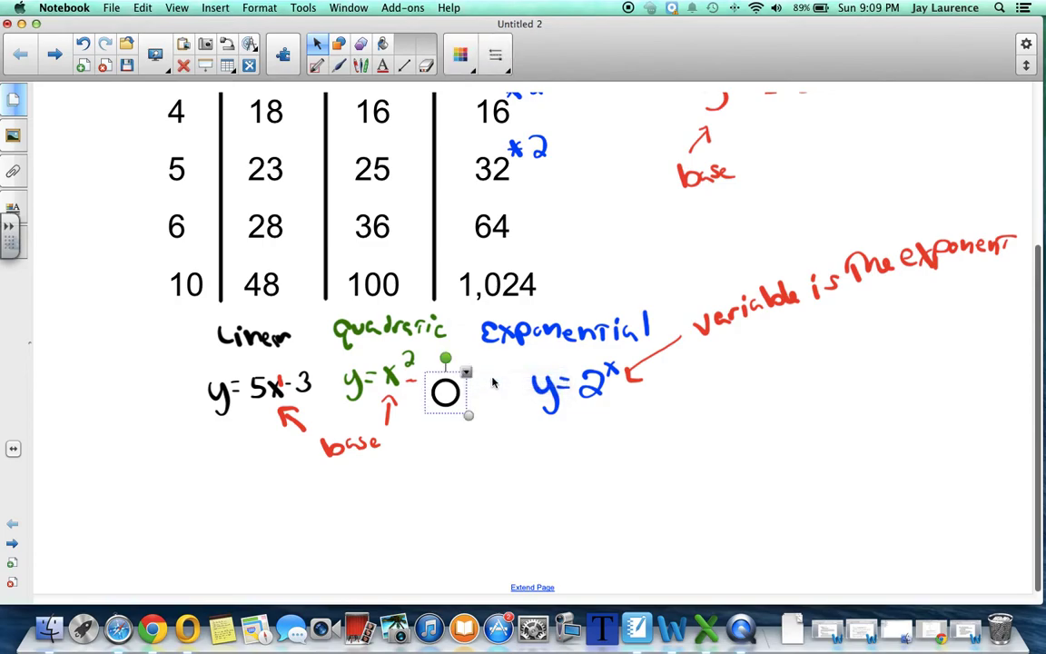
left_click_drag(458, 397, 457, 553)
left_click(533, 592)
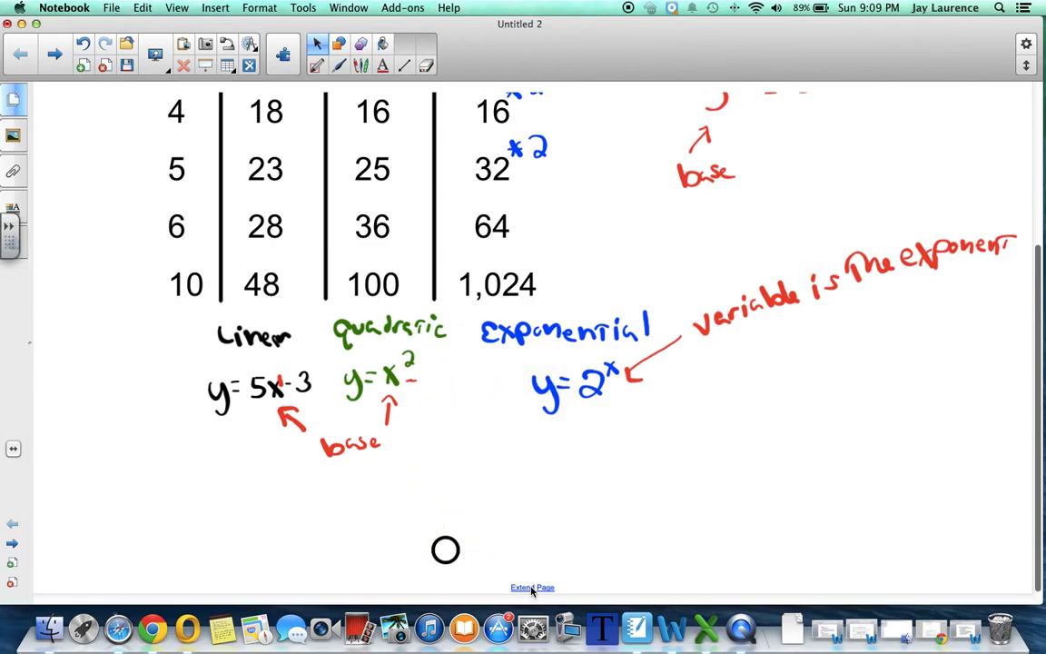
scroll(474, 531, "down", 5)
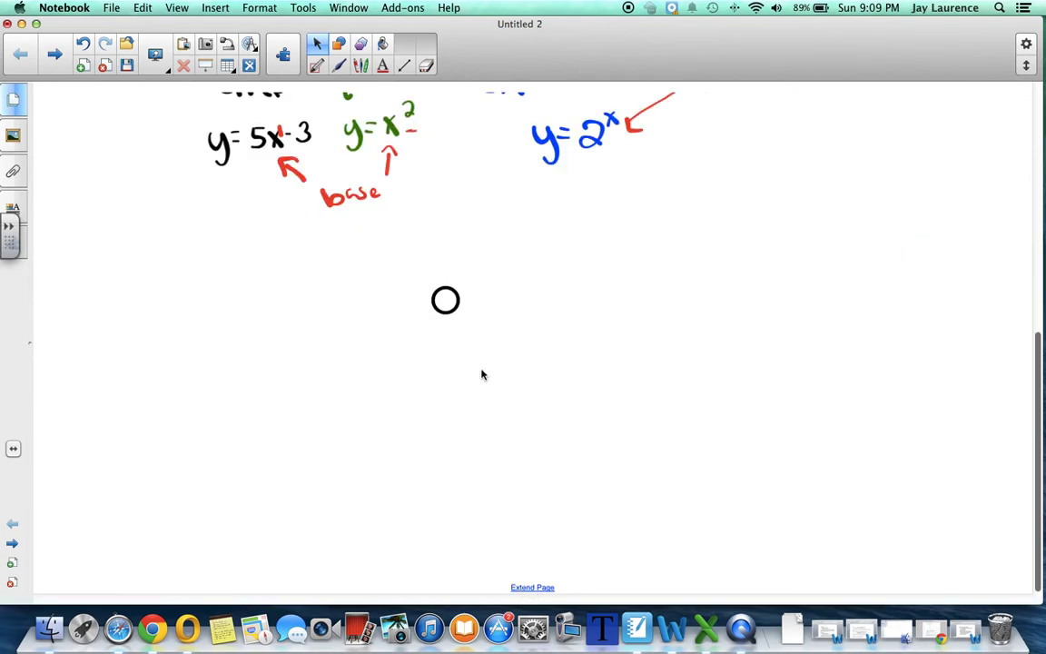
left_click_drag(449, 287, 492, 257)
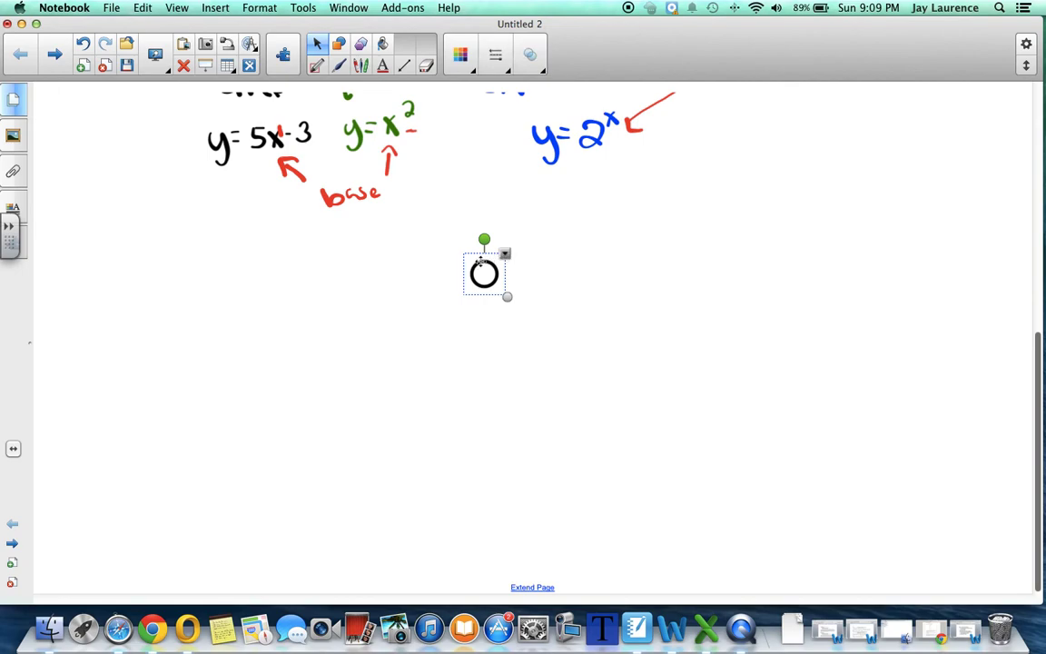
Step: Set the circle to Infinite Cloner and drag out three copies beneath it
left_click(505, 254)
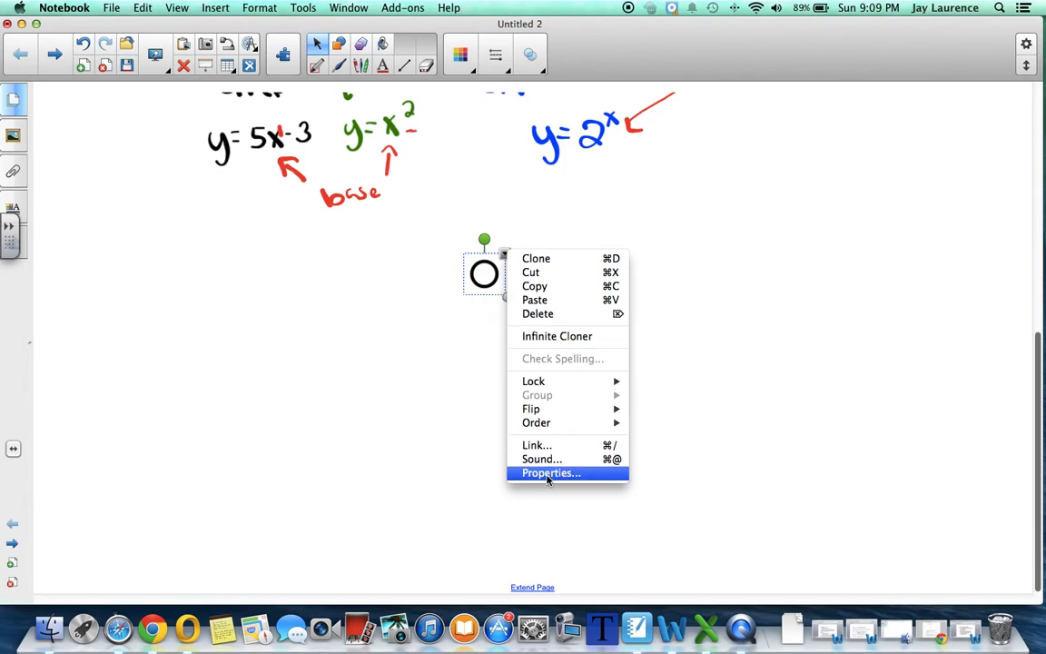
left_click(540, 340)
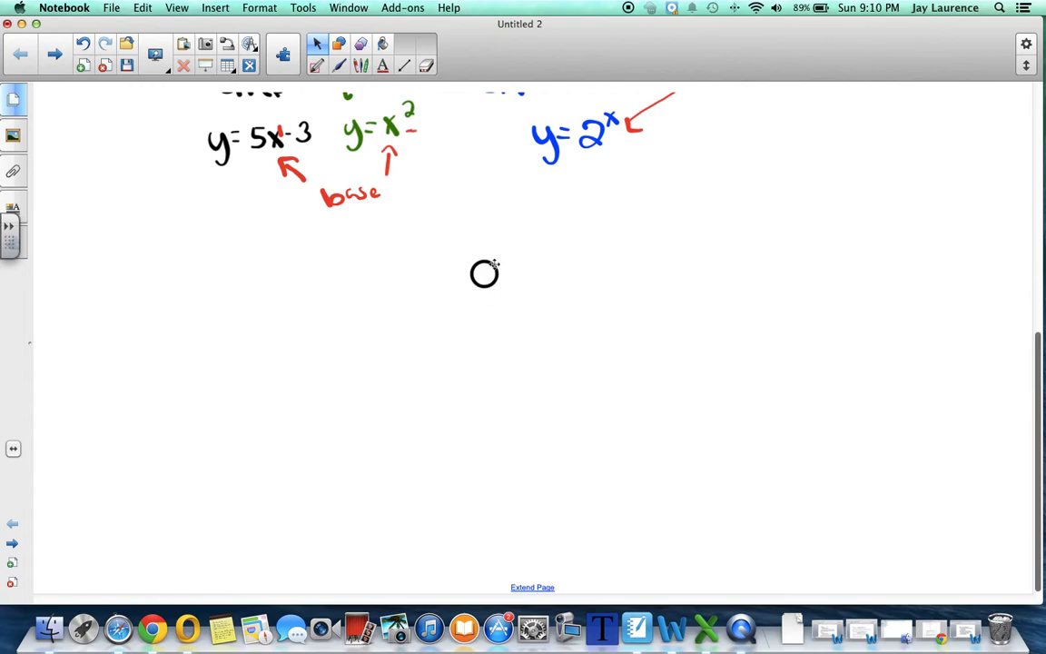
left_click_drag(494, 276, 454, 317)
left_click_drag(486, 264, 490, 306)
left_click_drag(491, 263, 542, 301)
Step: Draw straight lines from the top circle to the lower circles, plus branch lines fanning from each
left_click(405, 66)
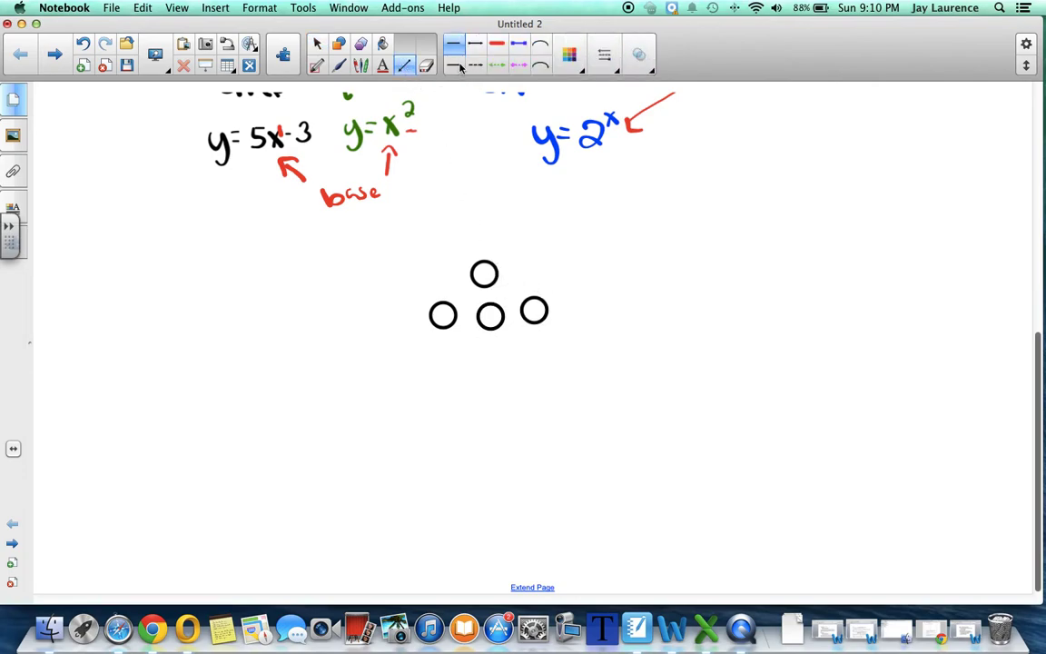
left_click_drag(473, 287, 441, 316)
left_click_drag(495, 287, 523, 304)
mouse_move(426, 331)
left_mouse_down()
mouse_move(377, 338)
mouse_move(374, 313)
left_mouse_up()
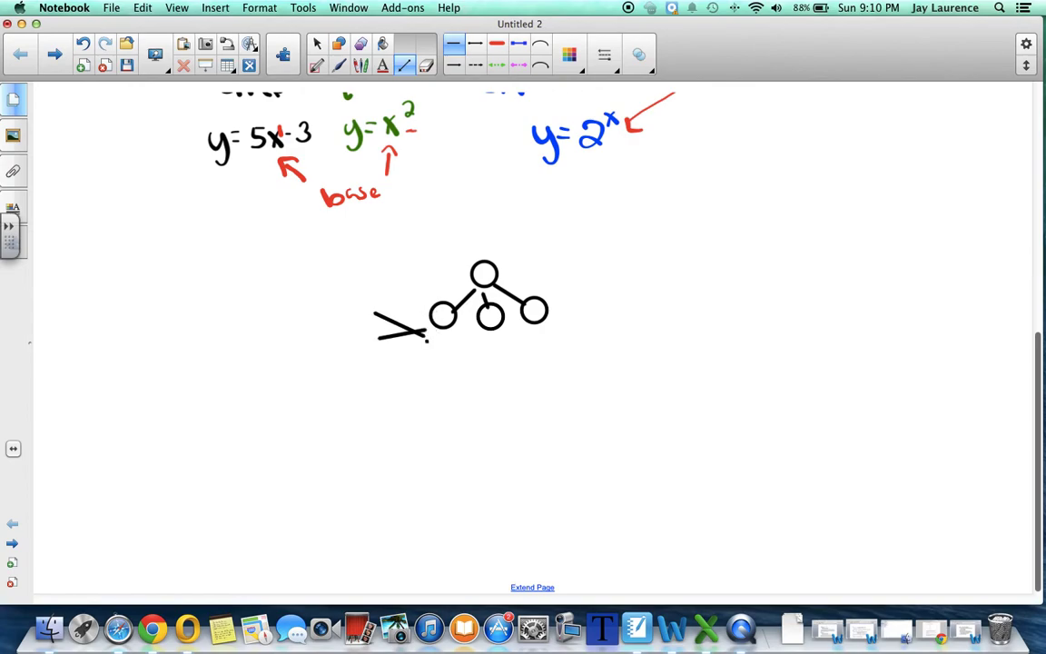
left_click_drag(427, 340, 400, 378)
mouse_move(485, 337)
left_mouse_down()
mouse_move(462, 364)
mouse_move(488, 348)
mouse_move(496, 365)
mouse_move(500, 346)
mouse_move(530, 360)
mouse_move(559, 324)
mouse_move(607, 326)
mouse_move(559, 321)
mouse_move(602, 294)
left_mouse_up()
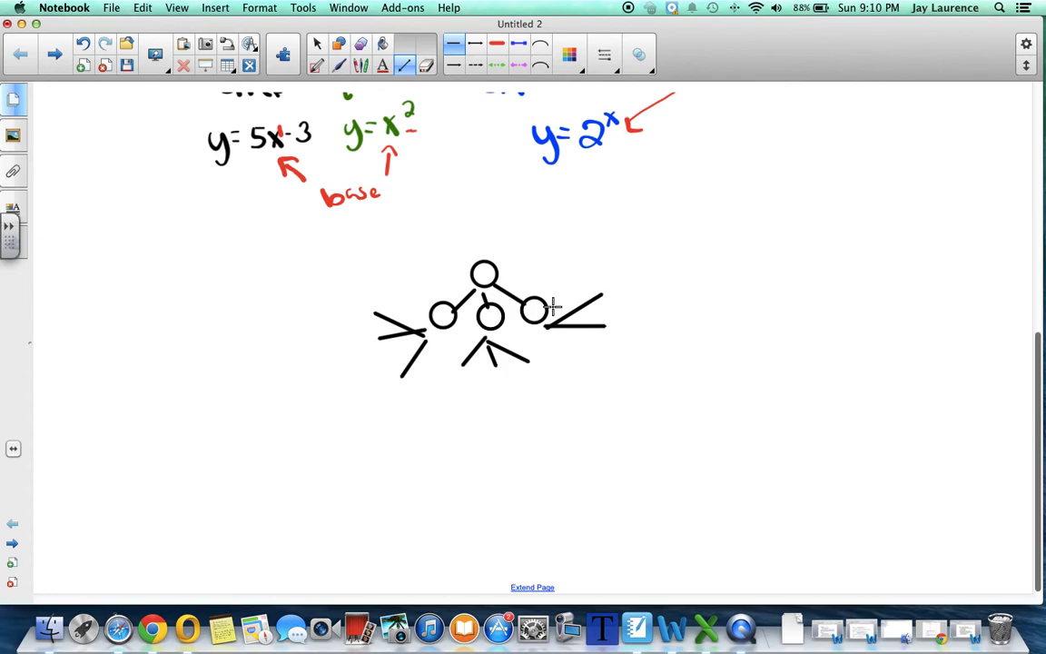
left_click_drag(548, 325, 600, 267)
left_click(374, 313)
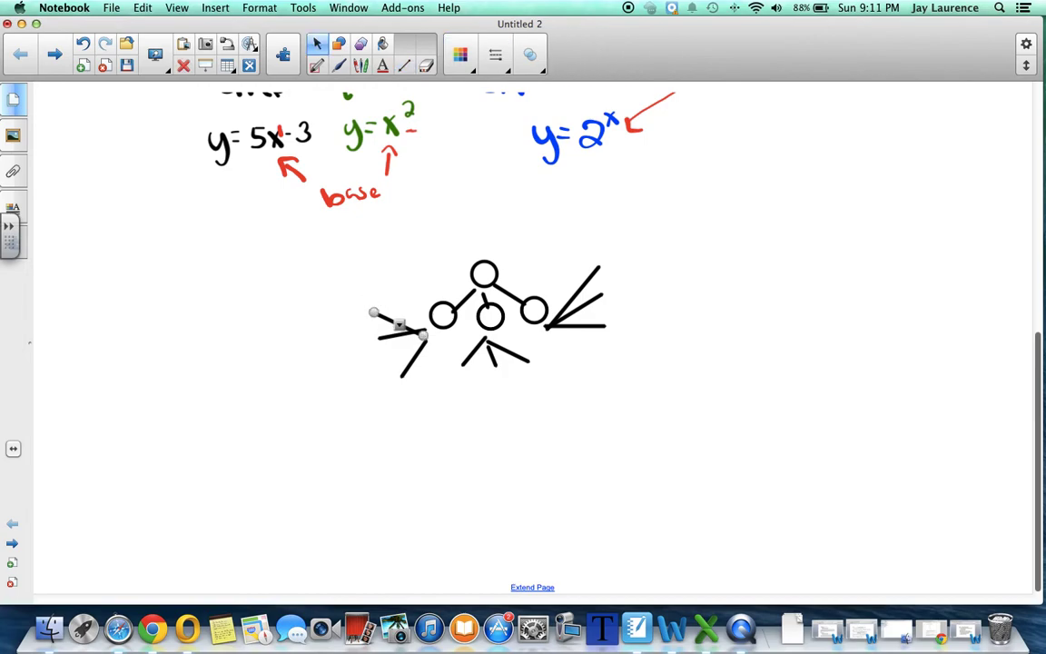
Step: Using the pen's first line style, sketch small stick figures at each branch end
left_click(338, 66)
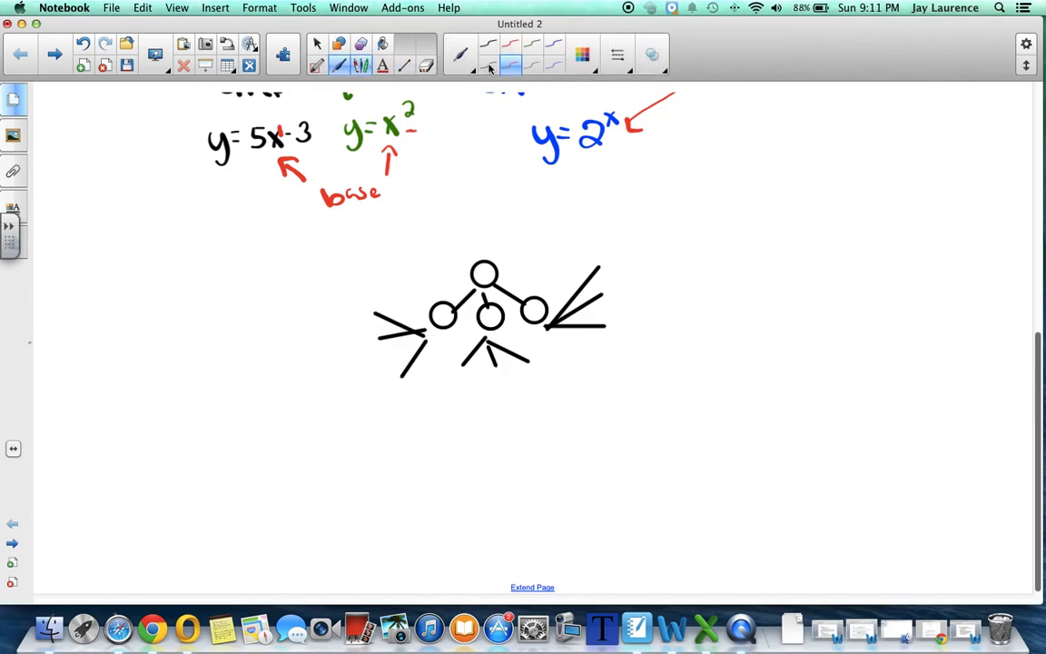
left_click(489, 65)
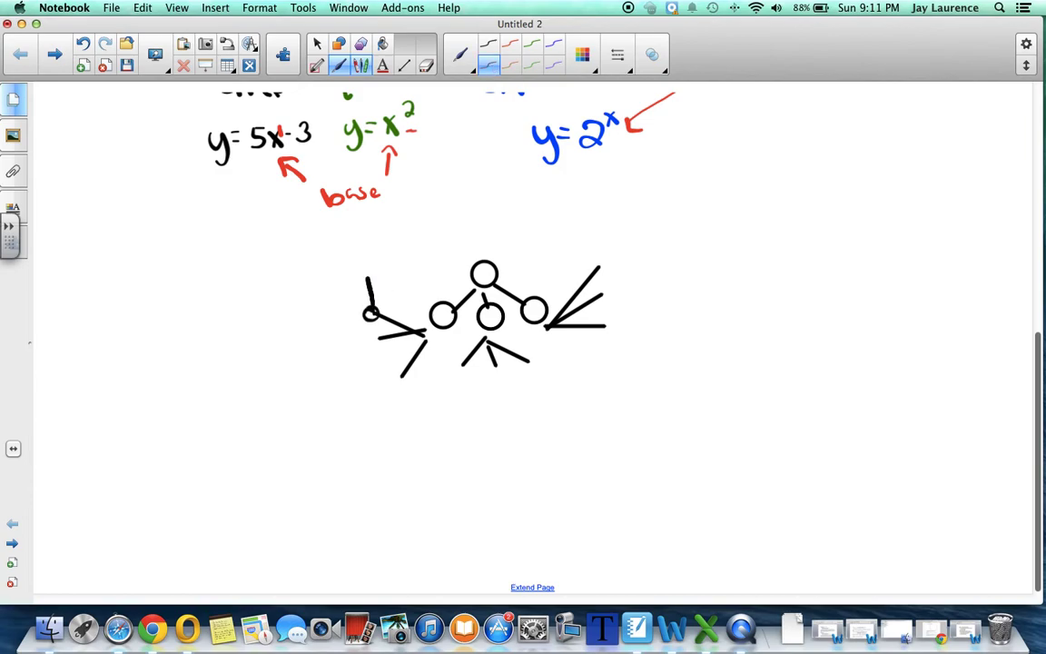
mouse_move(337, 292)
left_mouse_down()
mouse_move(371, 313)
mouse_move(316, 338)
mouse_move(373, 345)
mouse_move(329, 368)
mouse_move(368, 392)
left_mouse_up()
mouse_move(410, 360)
left_mouse_down()
mouse_move(397, 420)
mouse_move(433, 413)
left_mouse_up()
left_click(462, 373)
mouse_move(459, 367)
left_mouse_down()
mouse_move(450, 415)
mouse_move(462, 388)
mouse_move(467, 413)
mouse_move(465, 392)
mouse_move(486, 411)
mouse_move(499, 373)
mouse_move(521, 410)
left_mouse_up()
mouse_move(527, 360)
left_mouse_down()
mouse_move(554, 405)
mouse_move(581, 379)
left_mouse_up()
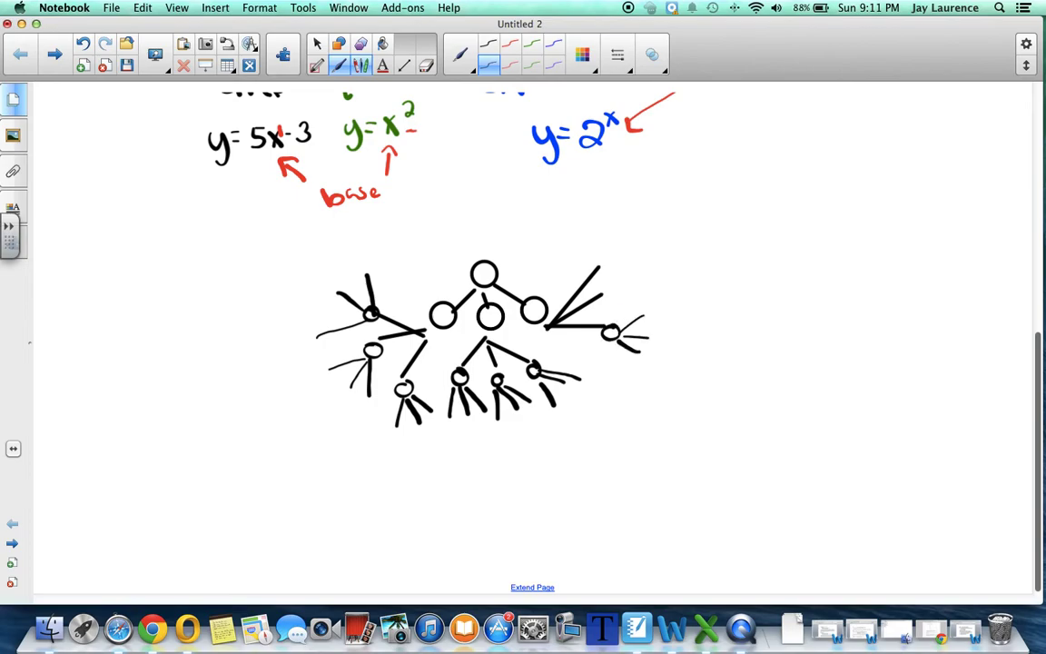
left_click_drag(607, 290, 605, 290)
left_click_drag(618, 335, 647, 339)
left_click_drag(616, 338, 641, 351)
left_click_drag(595, 268, 607, 267)
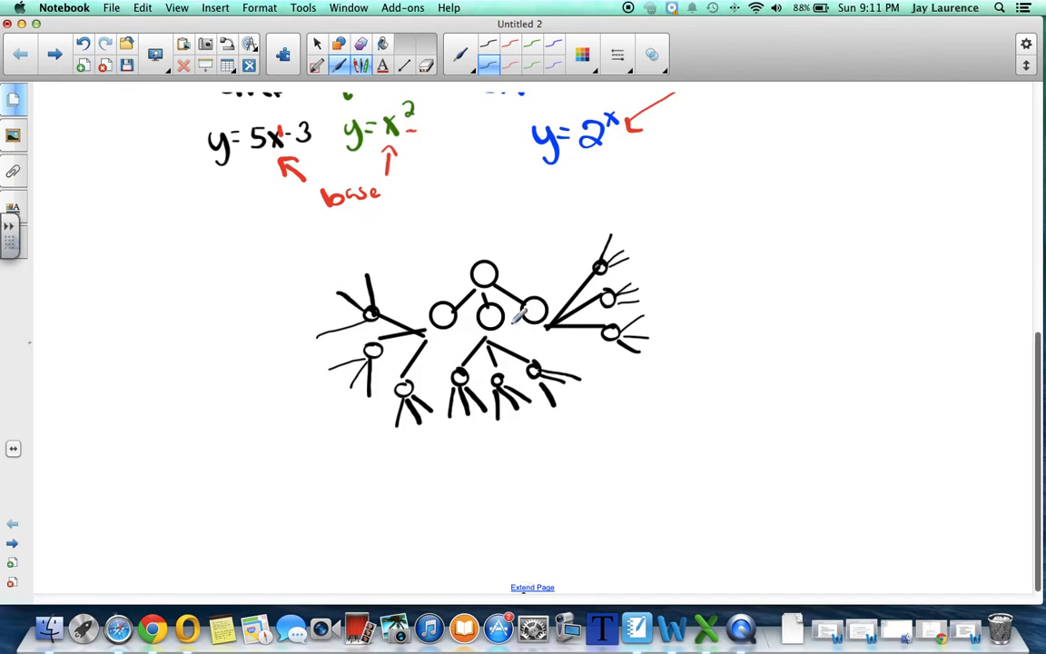
Step: Extend the page, then draw two table dividers with the top row 0, 1, 0
left_click(317, 44)
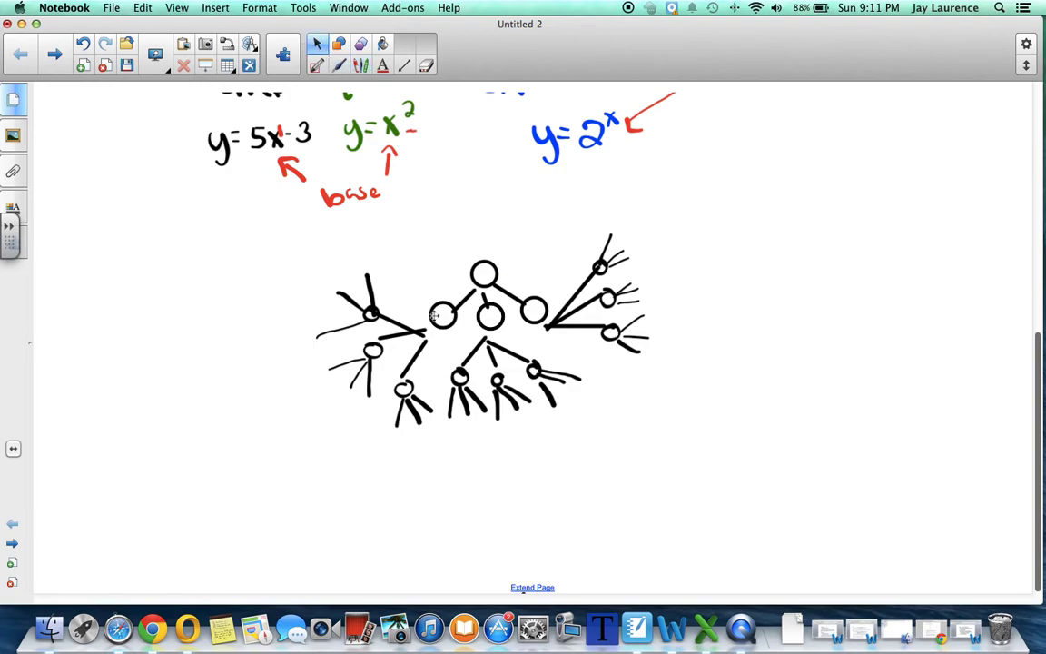
left_click(534, 587)
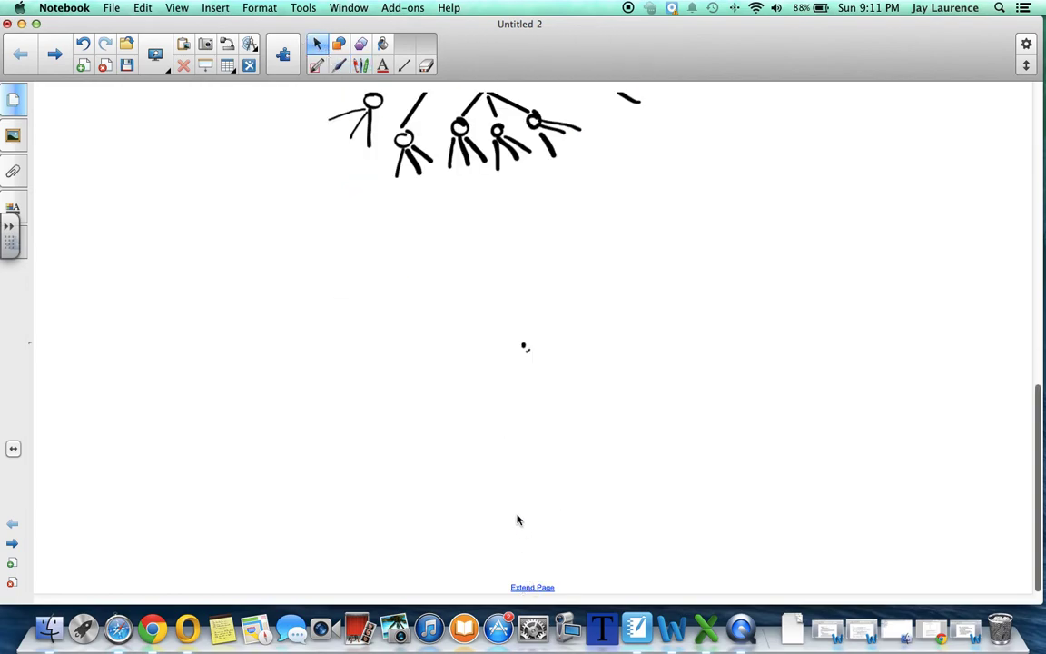
left_click(338, 65)
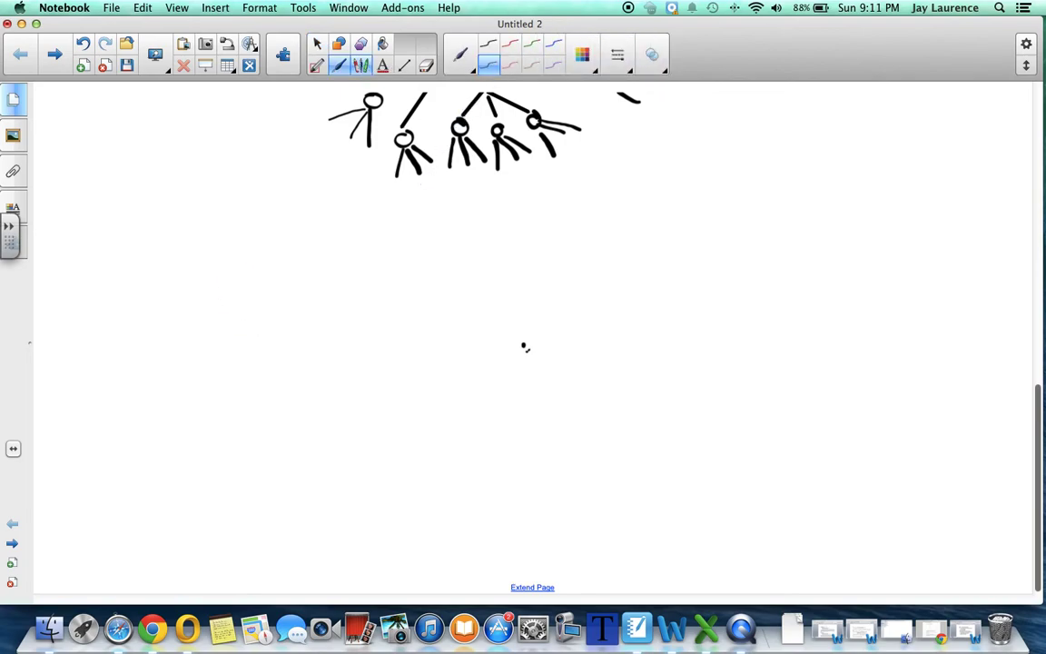
mouse_move(232, 269)
left_mouse_down()
mouse_move(227, 261)
mouse_move(261, 303)
mouse_move(269, 377)
left_mouse_up()
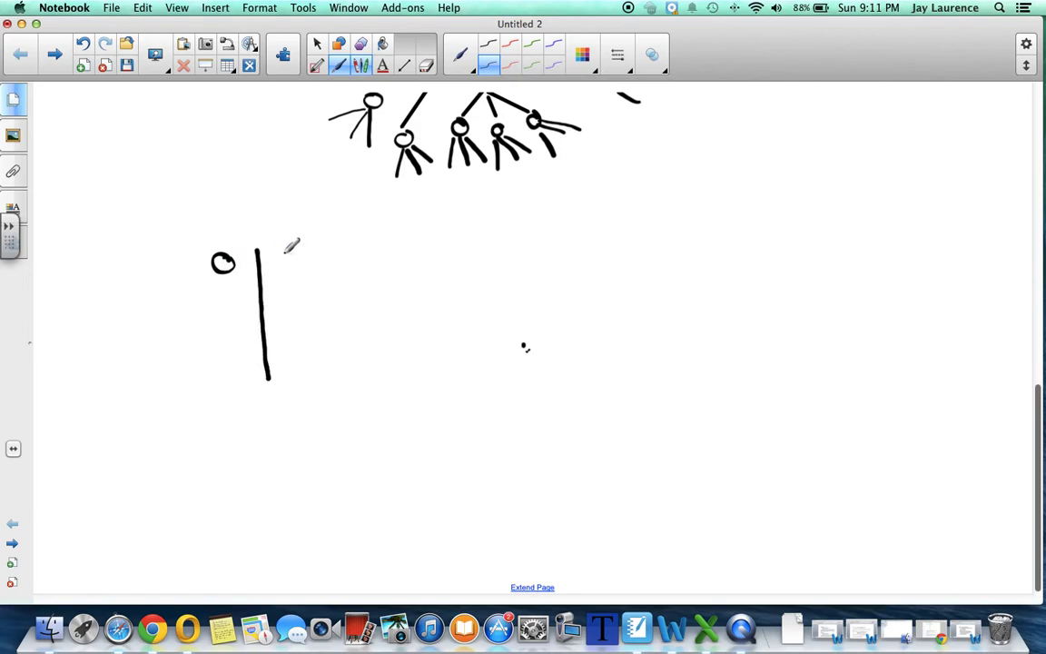
mouse_move(284, 259)
left_mouse_down()
mouse_move(321, 284)
mouse_move(336, 385)
left_mouse_up()
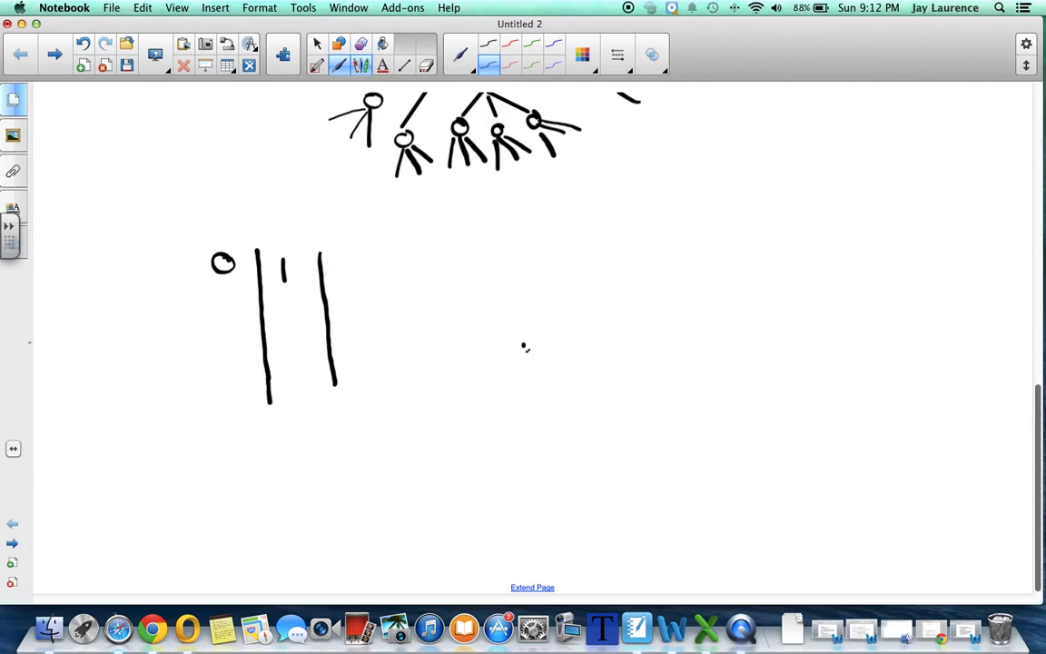
mouse_move(351, 265)
left_mouse_down()
mouse_move(345, 277)
mouse_move(349, 264)
left_mouse_up()
left_click_drag(286, 260, 279, 267)
Step: Fill in the next rows: 1 and 3, then 2, 9 and 12 with an arrow
left_click_drag(223, 307, 226, 329)
left_click_drag(283, 309, 283, 329)
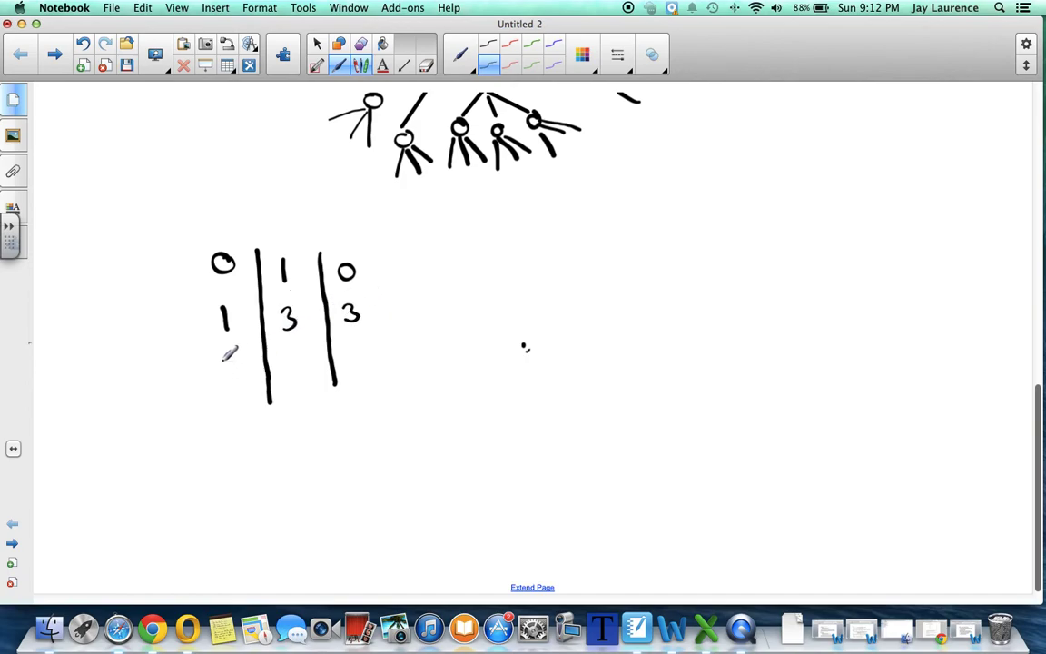
left_click_drag(215, 373, 240, 397)
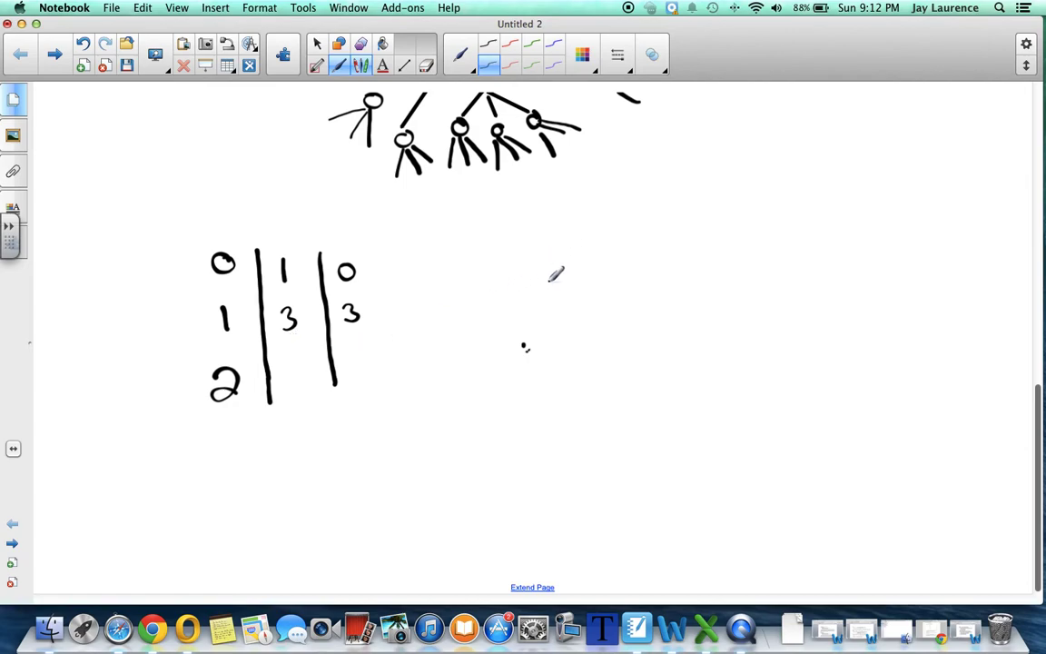
left_click_drag(1041, 427, 1041, 361)
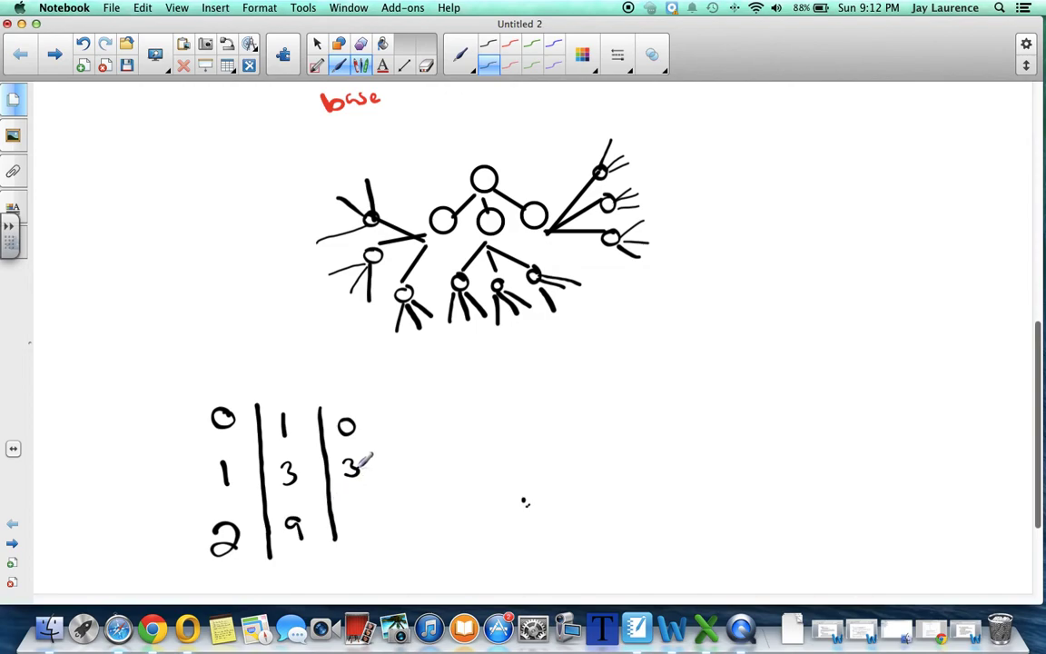
mouse_move(349, 513)
left_mouse_down()
mouse_move(349, 533)
mouse_move(377, 525)
left_mouse_up()
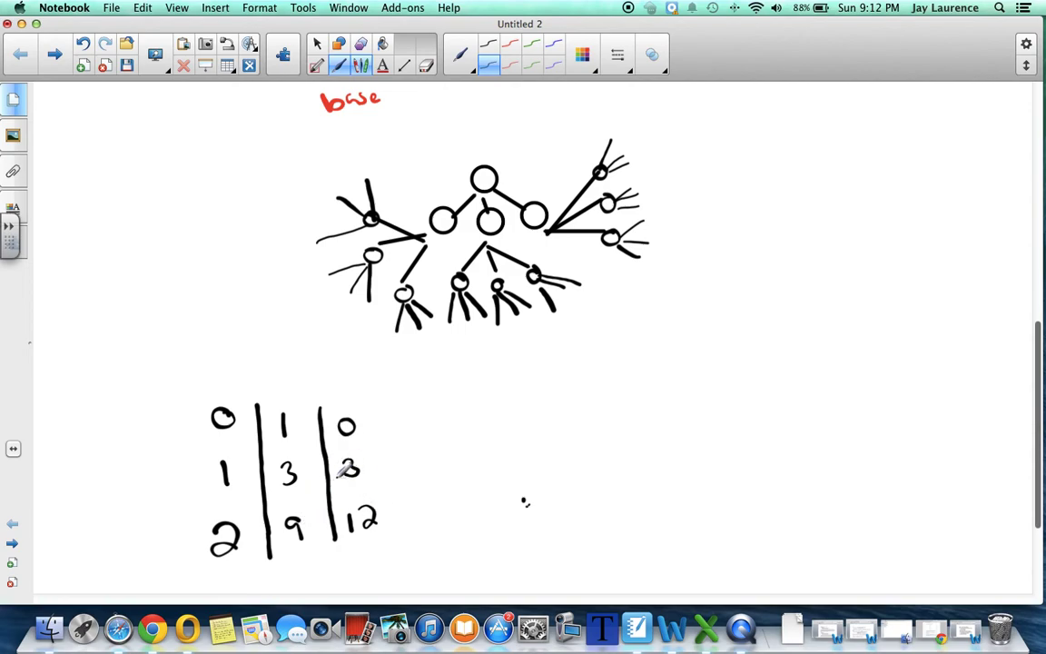
mouse_move(343, 487)
left_mouse_down()
mouse_move(313, 512)
mouse_move(328, 528)
left_mouse_up()
left_click_drag(1035, 380, 1036, 443)
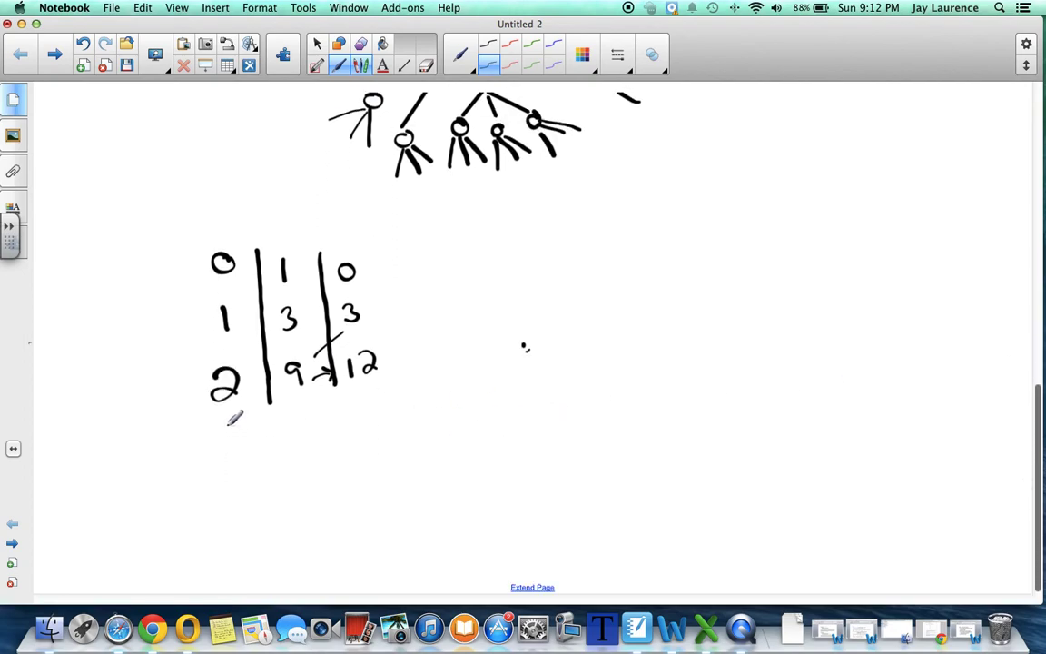
Step: Add the row 3 | 27 | 39, lengthening both column dividers
mouse_move(223, 437)
left_mouse_down()
mouse_move(235, 447)
mouse_move(222, 460)
left_mouse_up()
left_click_drag(269, 432, 272, 458)
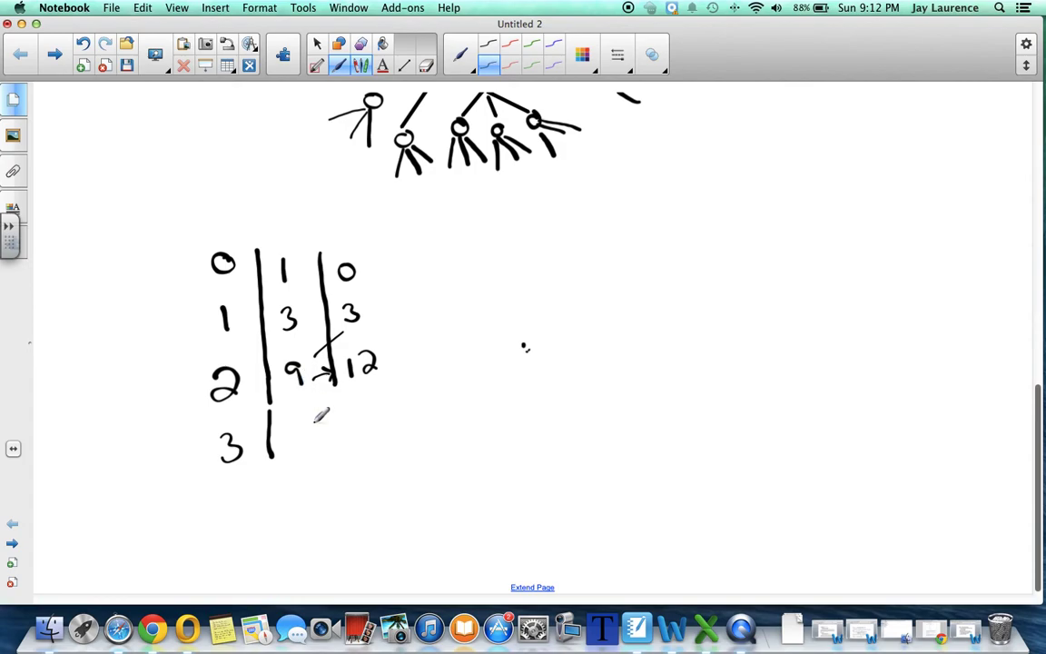
mouse_move(303, 427)
left_mouse_down()
mouse_move(320, 425)
mouse_move(317, 445)
left_mouse_up()
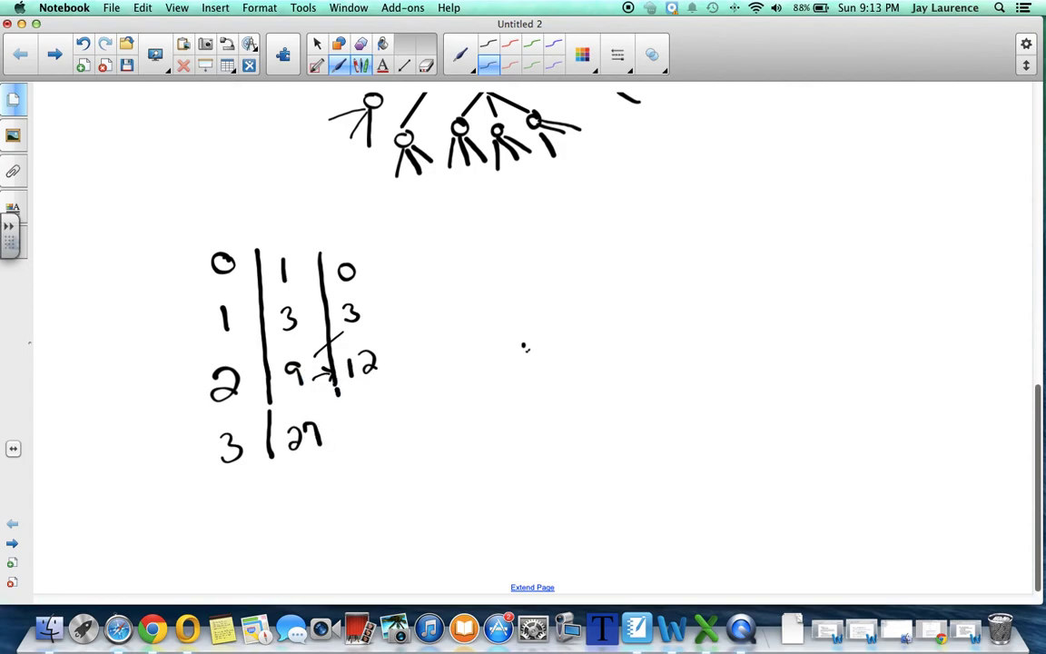
left_click_drag(338, 389, 345, 445)
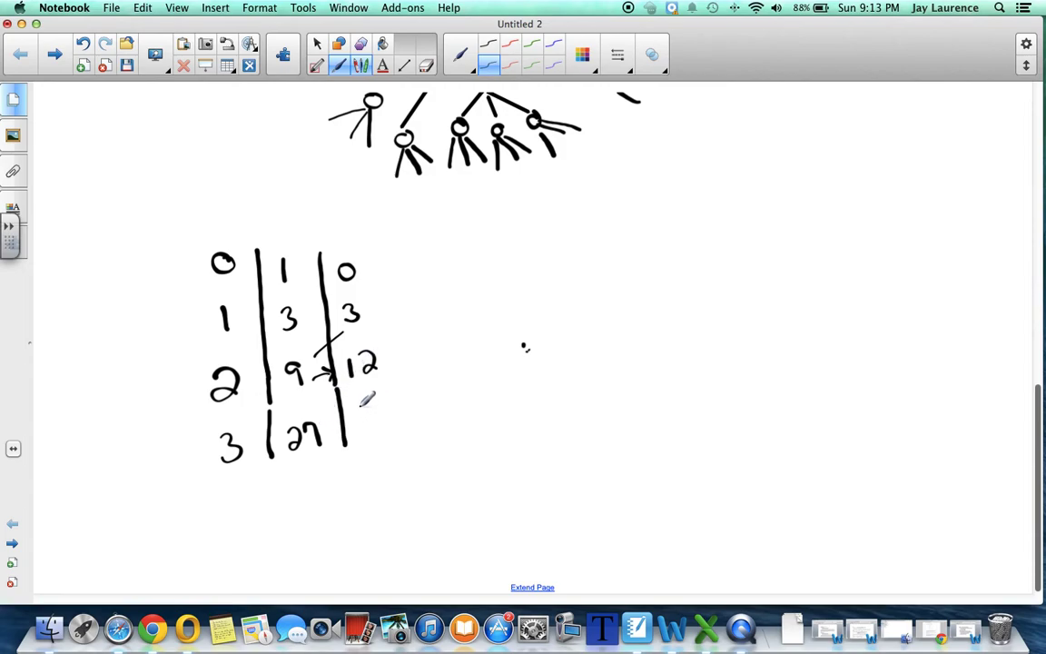
left_click_drag(359, 410, 361, 434)
mouse_move(389, 410)
left_mouse_down()
mouse_move(378, 416)
mouse_move(386, 435)
left_mouse_up()
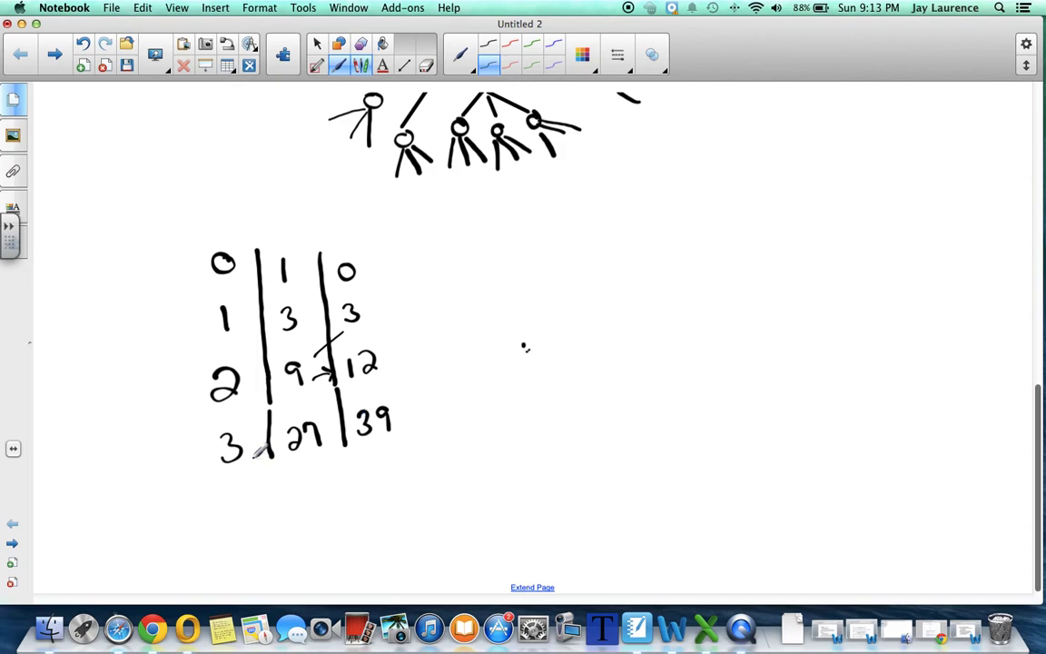
Step: Extend the dividers further and add the row 4 | 81 | 120
left_click_drag(273, 465, 282, 559)
left_click_drag(346, 450, 363, 577)
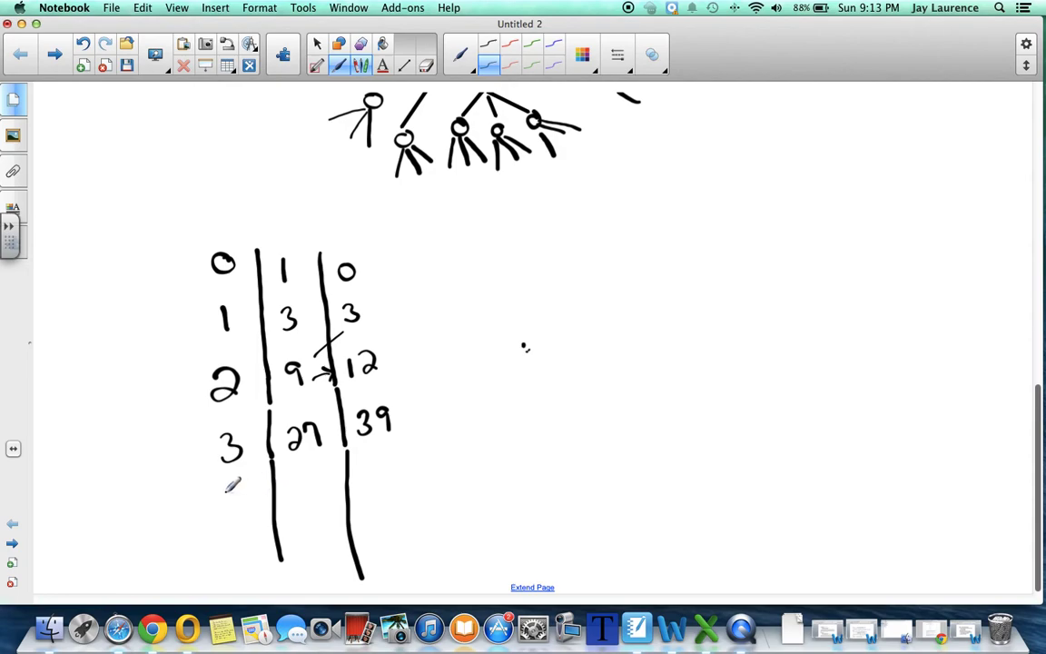
left_click_drag(218, 496, 234, 525)
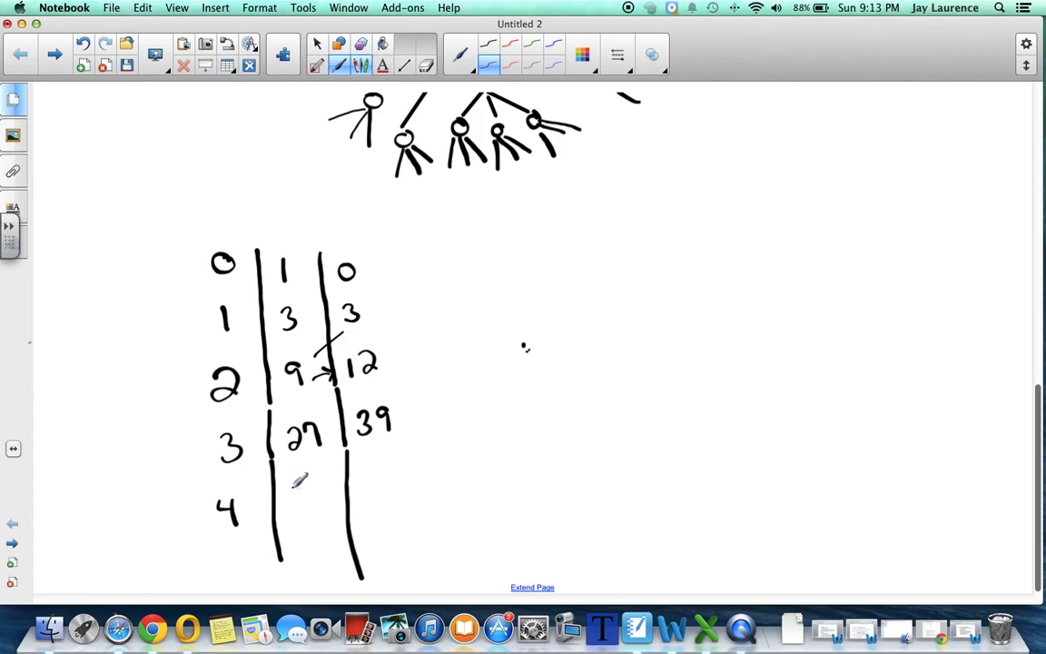
left_click_drag(301, 494, 314, 515)
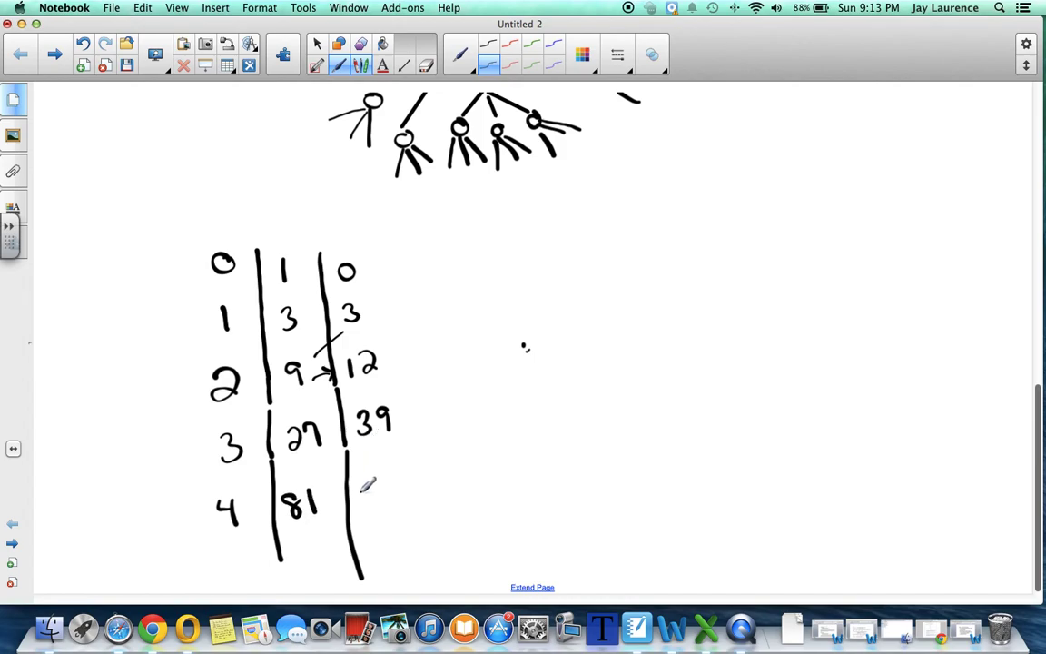
left_click_drag(405, 484, 386, 510)
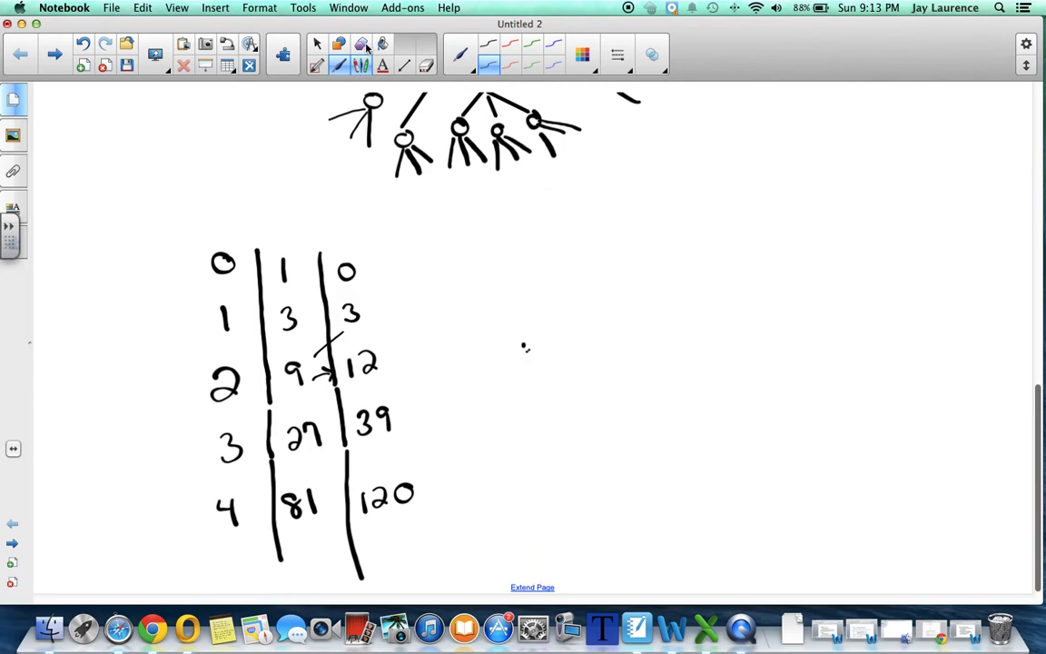
Step: Drag the stray ink mark up off the page's bottom edge, then add a fresh blank page
left_click(317, 44)
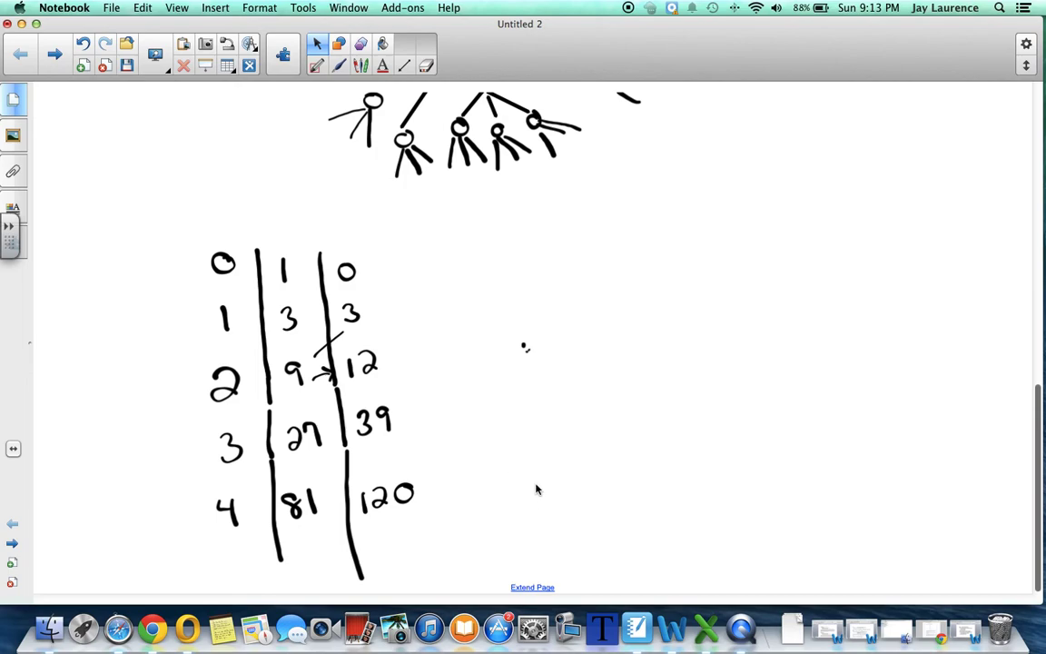
left_click(536, 587)
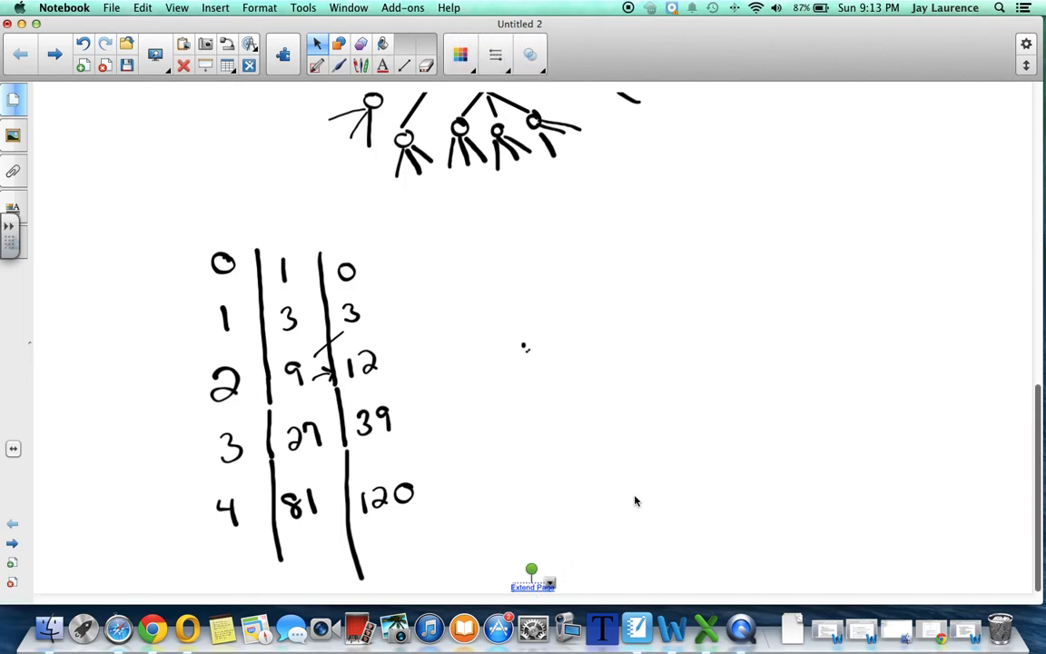
left_click(635, 378)
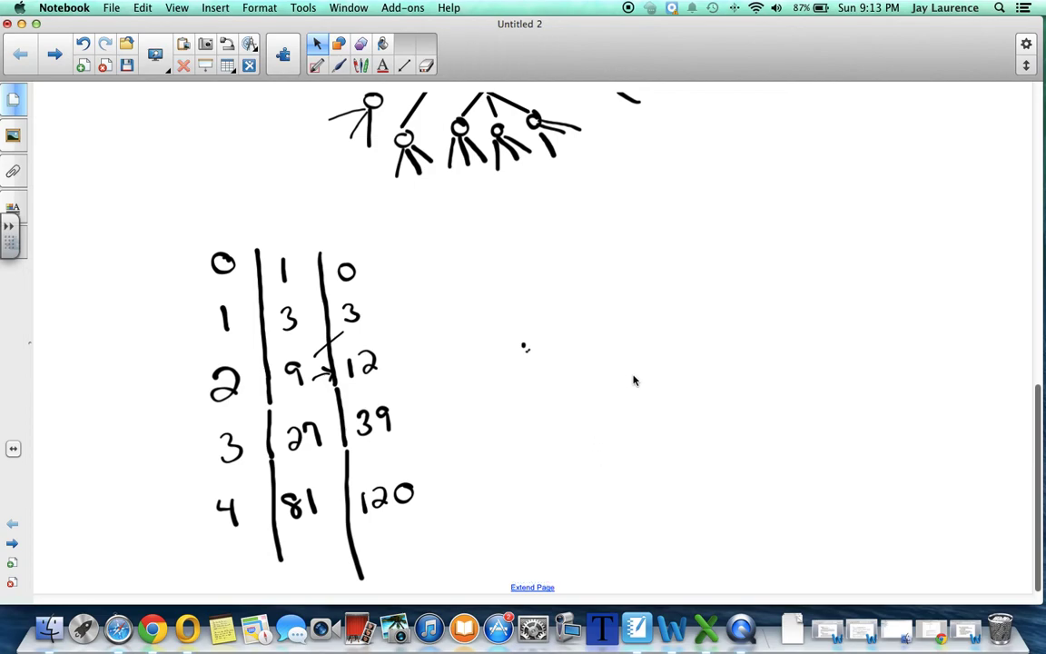
left_click(533, 587)
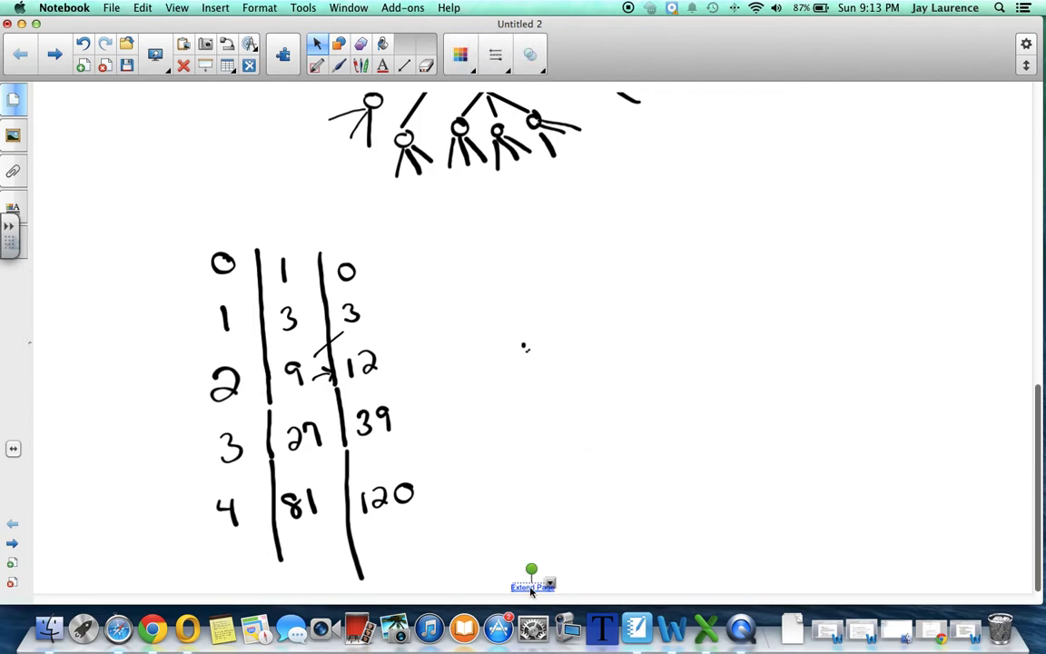
left_click_drag(532, 586, 581, 511)
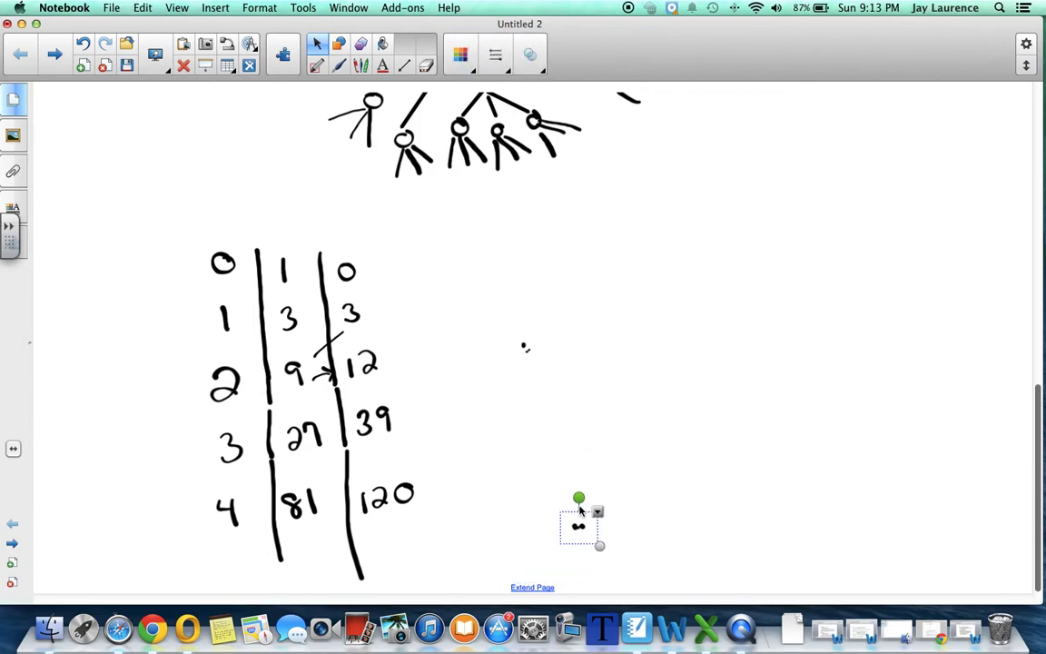
left_click(520, 590)
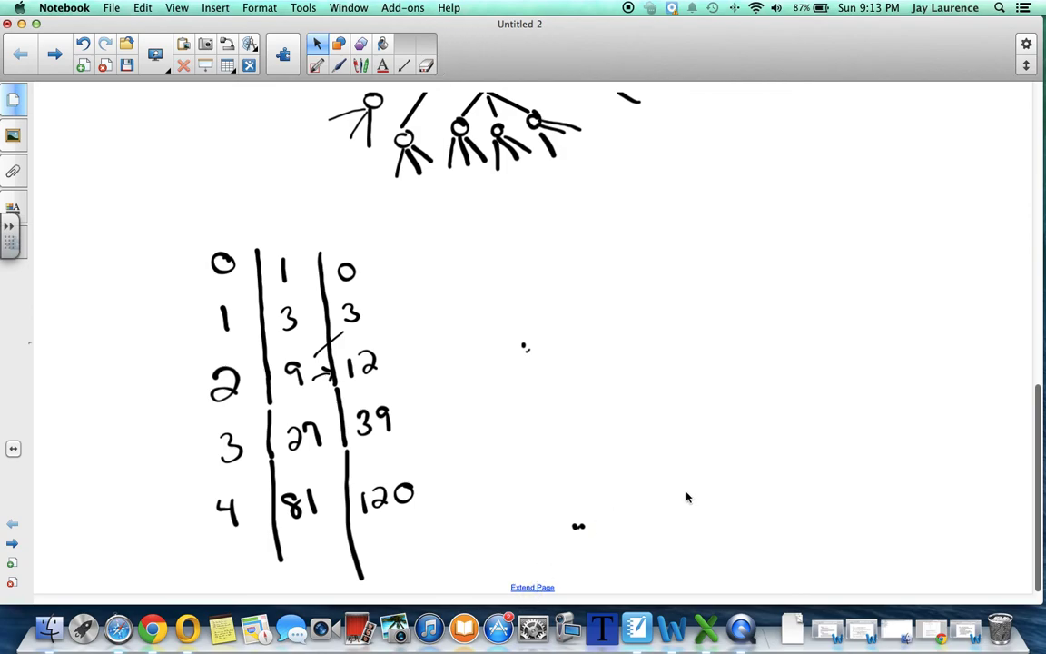
left_click(84, 66)
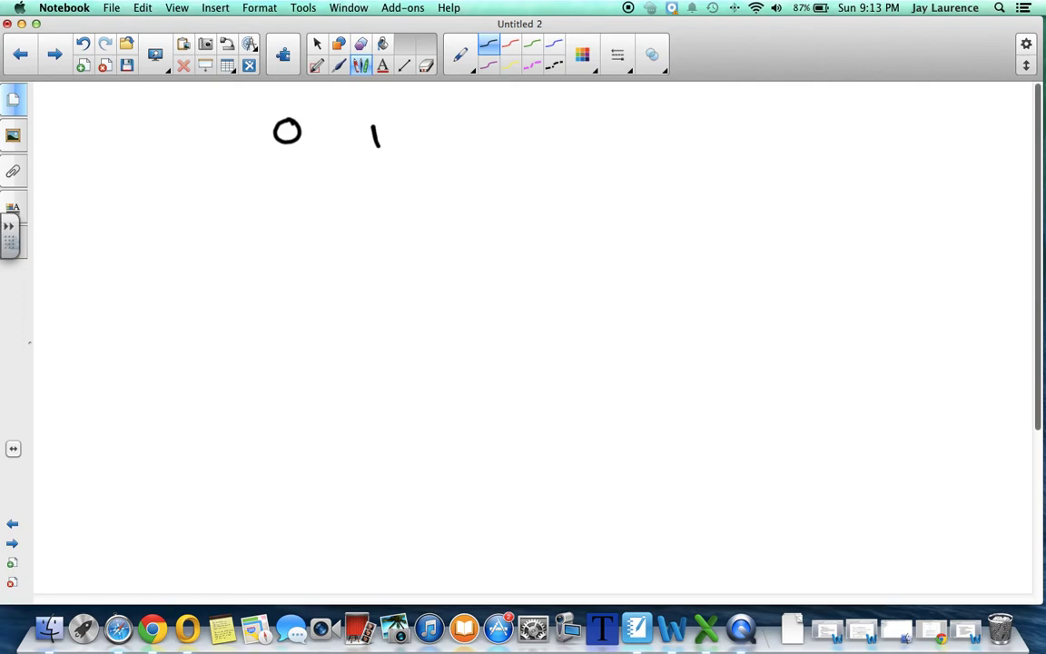
Step: Handwrite table rows 0–3: total 0; 3 and 3; 2, 9 and 12; 3, 27 and 39
left_click_drag(461, 123, 456, 125)
left_click_drag(375, 185, 373, 208)
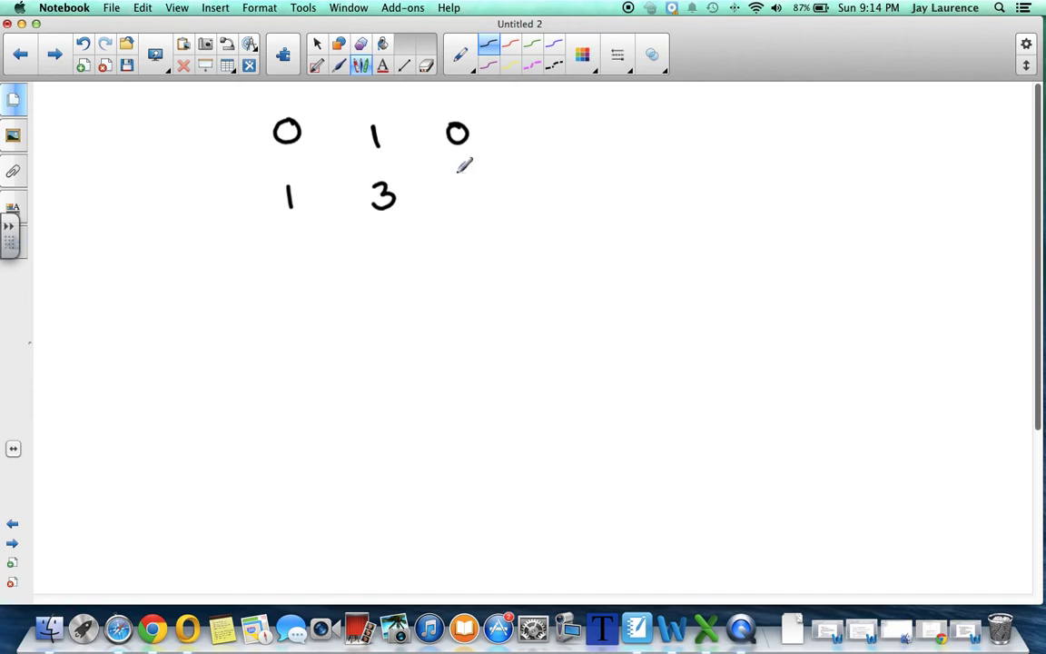
left_click_drag(470, 188, 457, 205)
left_click_drag(277, 250, 301, 271)
left_click_drag(364, 245, 370, 269)
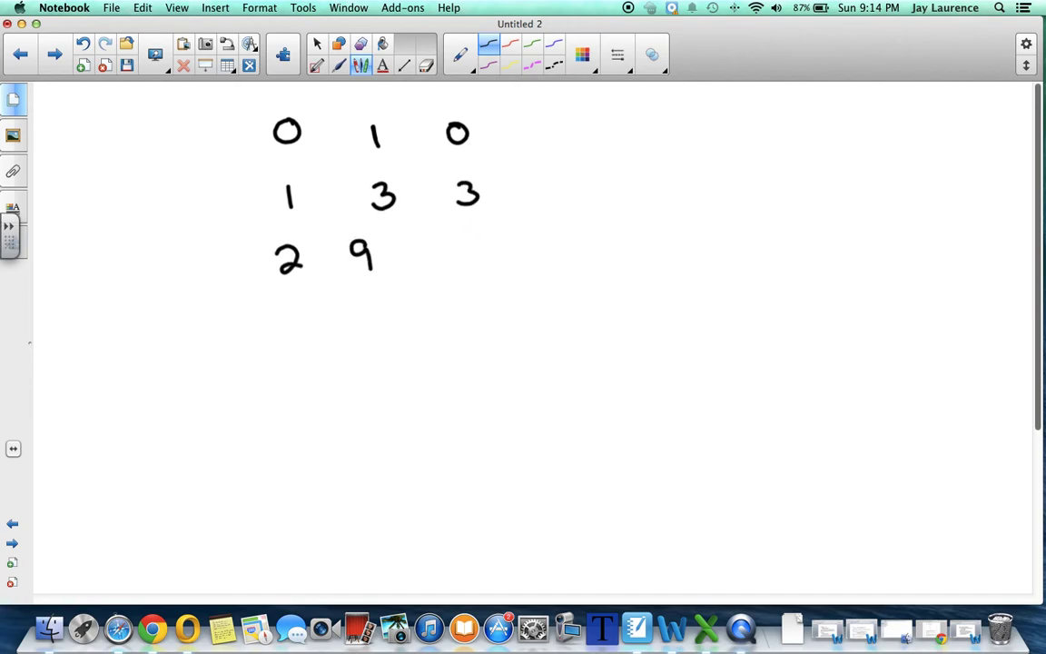
left_click_drag(466, 238, 467, 264)
left_click_drag(486, 235, 480, 237)
left_click_drag(278, 312, 277, 337)
left_click_drag(365, 309, 382, 333)
left_click_drag(393, 304, 406, 320)
mouse_move(467, 299)
left_mouse_down()
mouse_move(465, 322)
mouse_move(500, 320)
left_mouse_up()
Step: Write row 4 as 4, 81 and total 120, then begin row 5 with 5
mouse_move(275, 380)
left_mouse_down()
mouse_move(277, 391)
mouse_move(289, 391)
left_mouse_up()
left_click_drag(287, 380, 287, 409)
mouse_move(364, 371)
left_mouse_down()
mouse_move(385, 387)
mouse_move(372, 375)
left_mouse_up()
left_click_drag(400, 367, 400, 393)
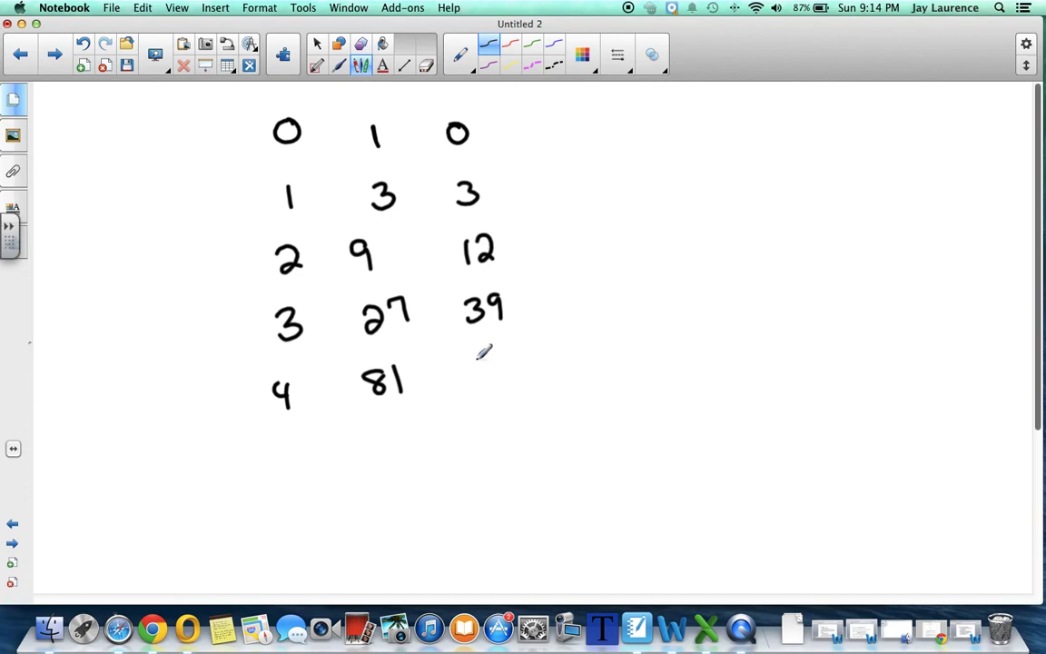
mouse_move(492, 368)
left_mouse_down()
mouse_move(503, 385)
mouse_move(516, 365)
left_mouse_up()
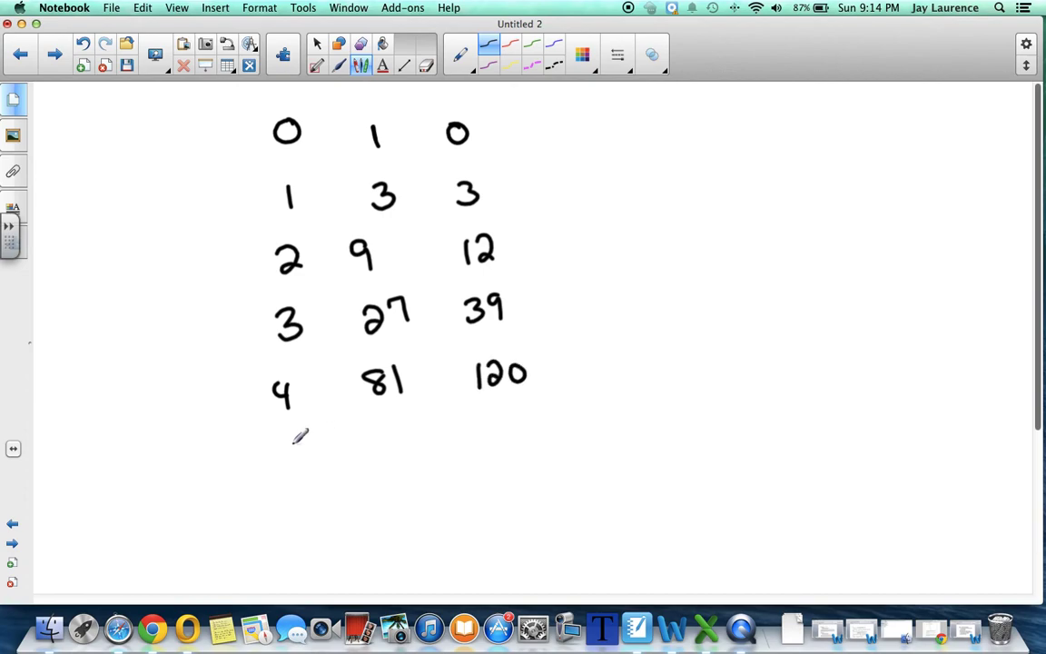
left_click_drag(264, 438, 264, 461)
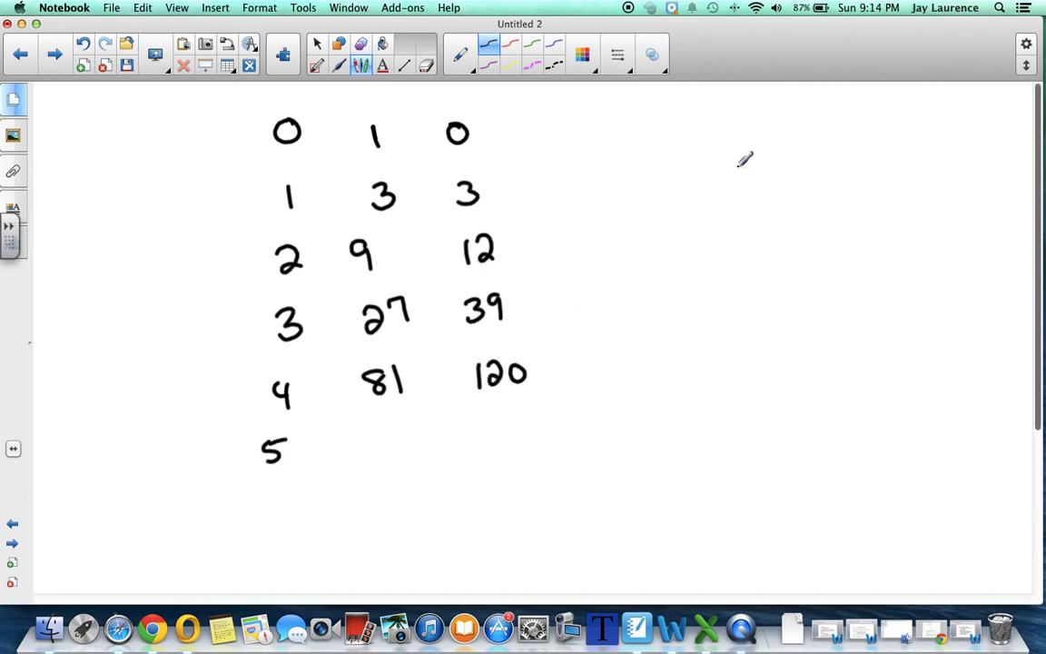
Step: Work 81×3 at the side, then fill row 5 with 243 and underlined total 363
left_click_drag(734, 162, 752, 179)
left_click_drag(711, 212, 781, 207)
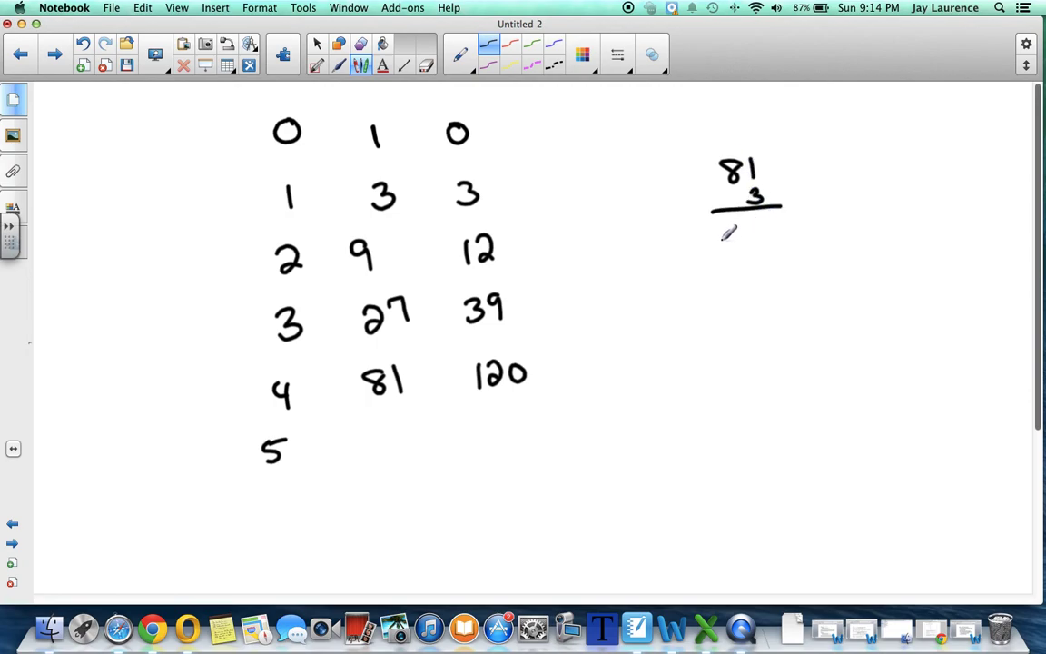
mouse_move(365, 439)
left_mouse_down()
mouse_move(383, 461)
mouse_move(406, 454)
left_mouse_up()
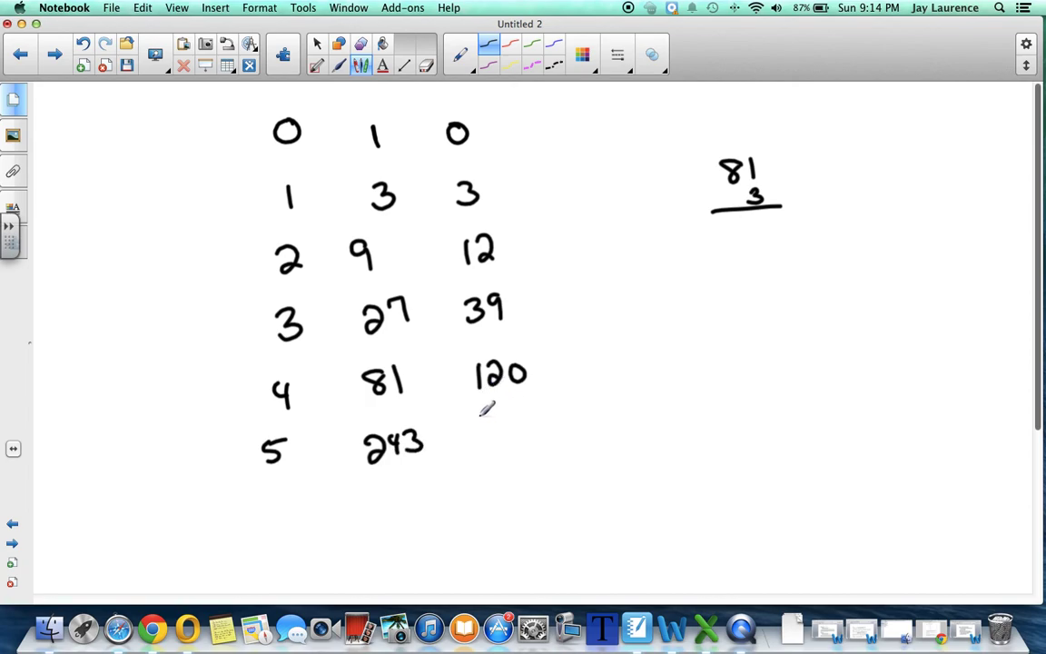
left_click_drag(480, 423, 534, 433)
mouse_move(478, 458)
left_mouse_down()
mouse_move(575, 445)
mouse_move(481, 457)
mouse_move(572, 447)
mouse_move(508, 454)
left_mouse_up()
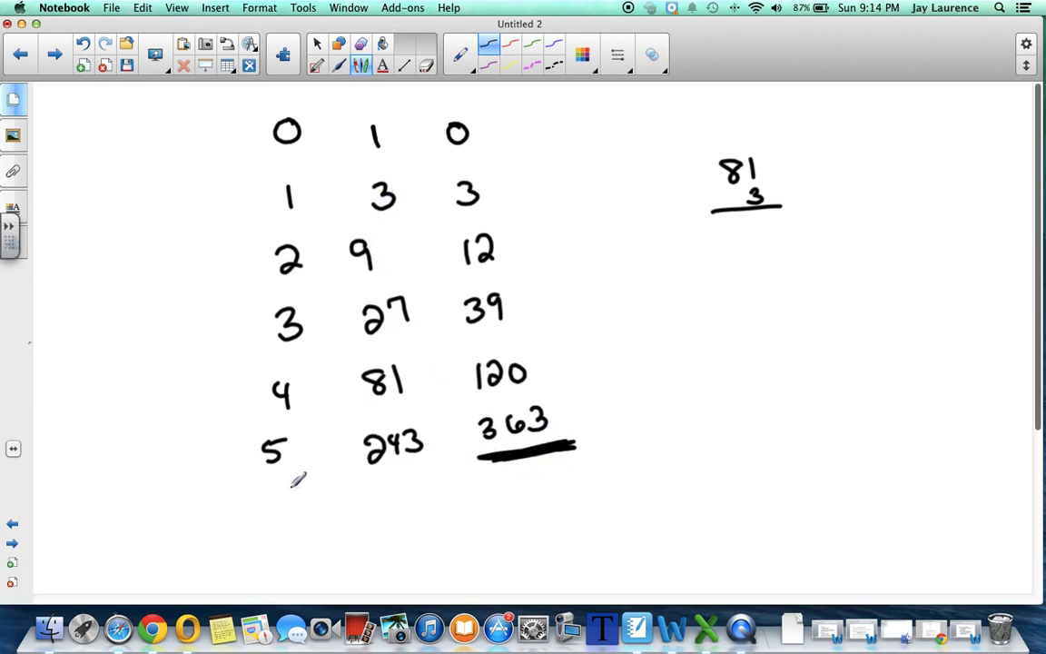
Step: Start row 6 with 6 and work 243×3 = 729 on the right
left_click_drag(279, 498, 263, 514)
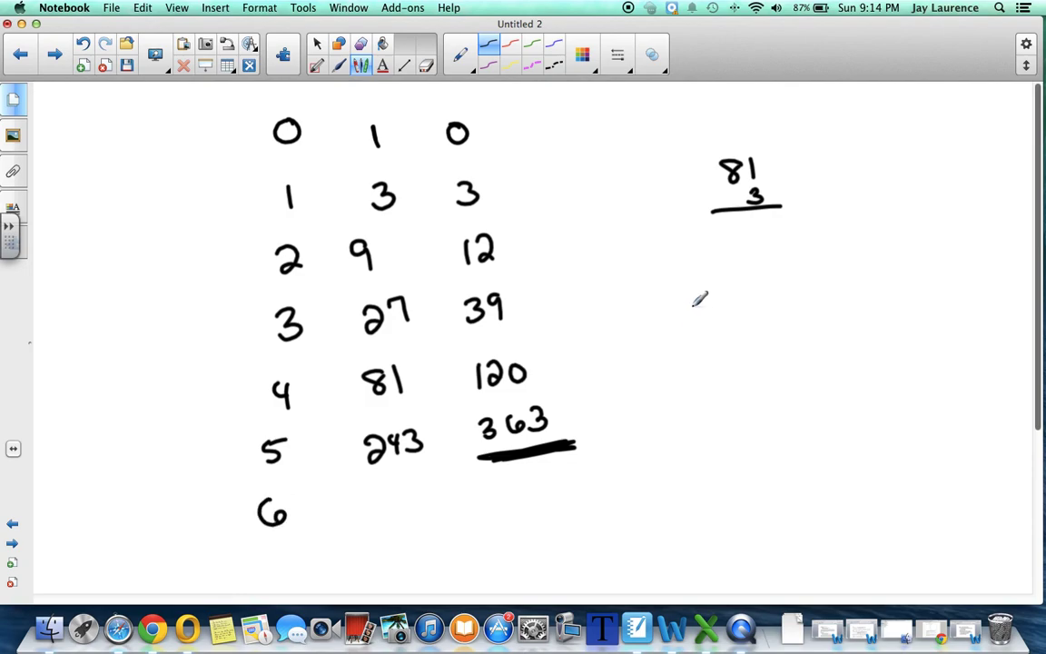
left_click_drag(728, 269, 750, 288)
mouse_move(763, 266)
left_mouse_down()
mouse_move(791, 303)
mouse_move(777, 314)
left_mouse_up()
left_click(718, 324)
left_click_drag(710, 325, 853, 309)
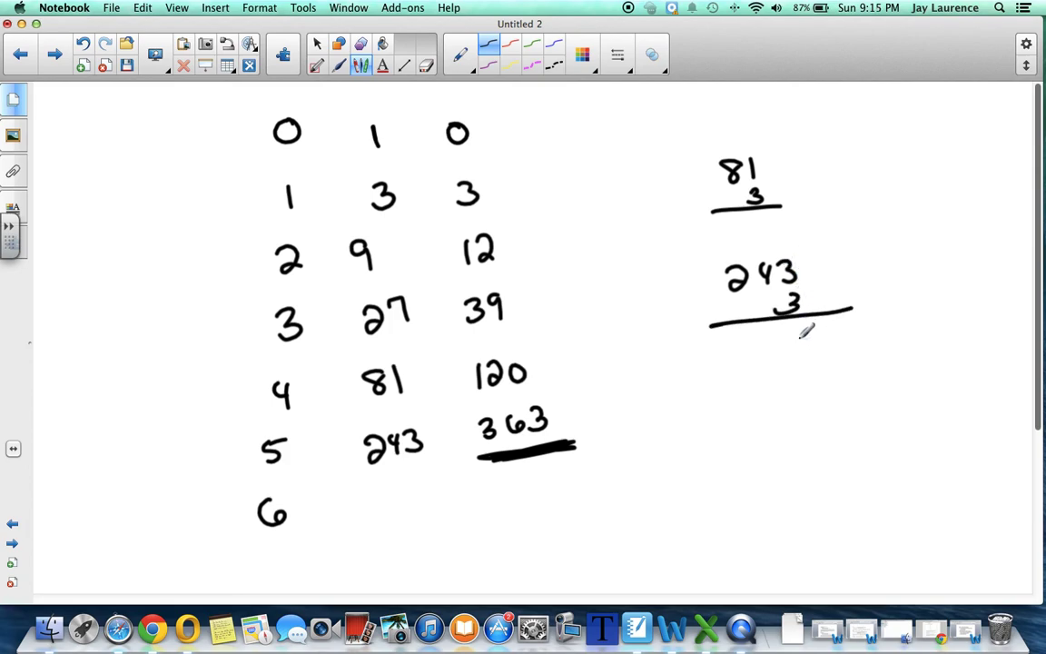
mouse_move(808, 337)
left_mouse_down()
mouse_move(809, 355)
mouse_move(774, 341)
mouse_move(778, 368)
left_mouse_up()
left_click_drag(717, 350, 731, 373)
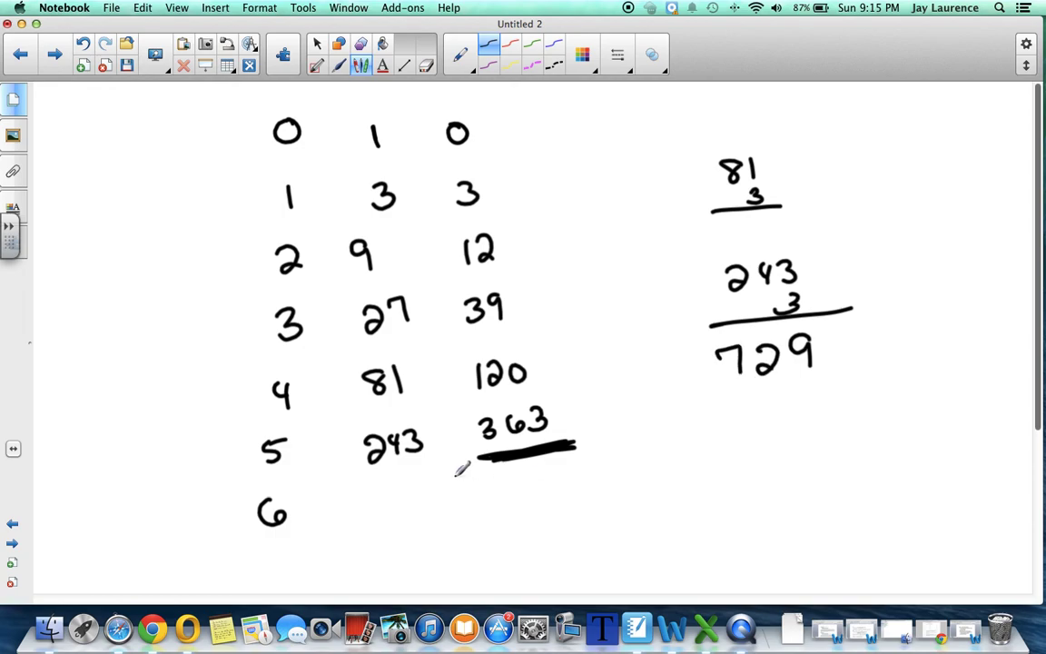
Step: Write 729 in row 6, add 363 under the side 729, and enter total 1092
mouse_move(359, 498)
left_mouse_down()
mouse_move(373, 497)
mouse_move(367, 523)
left_mouse_up()
mouse_move(389, 500)
left_mouse_down()
mouse_move(399, 498)
mouse_move(411, 519)
left_mouse_up()
left_click_drag(416, 496, 423, 520)
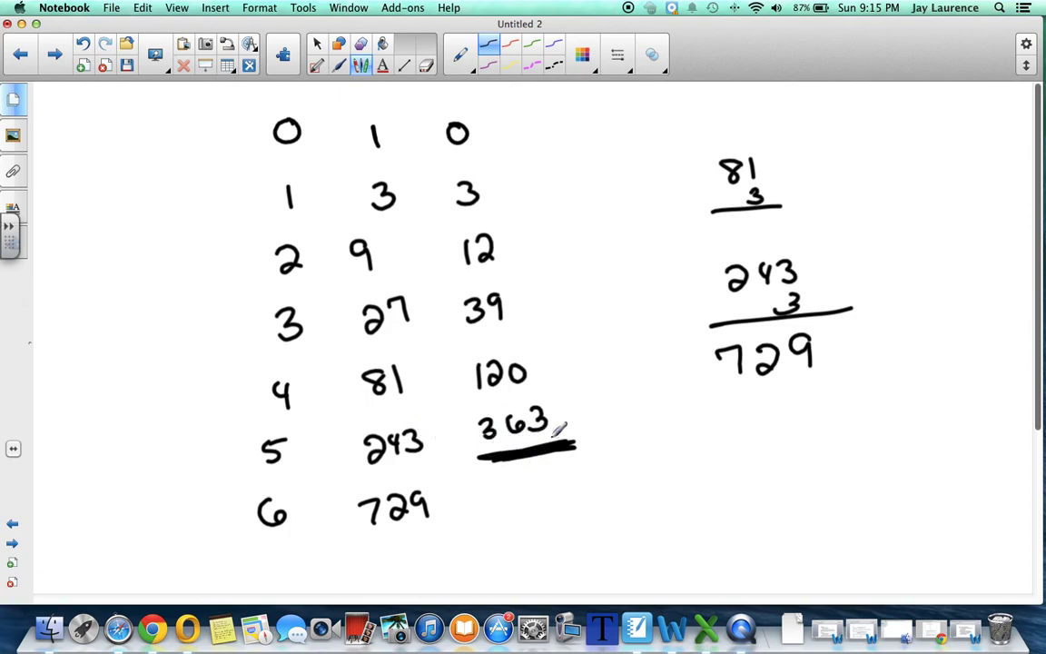
mouse_move(739, 396)
left_mouse_down()
mouse_move(747, 414)
mouse_move(768, 410)
left_mouse_up()
mouse_move(782, 394)
left_mouse_down()
mouse_move(792, 396)
mouse_move(785, 416)
mouse_move(827, 416)
left_mouse_up()
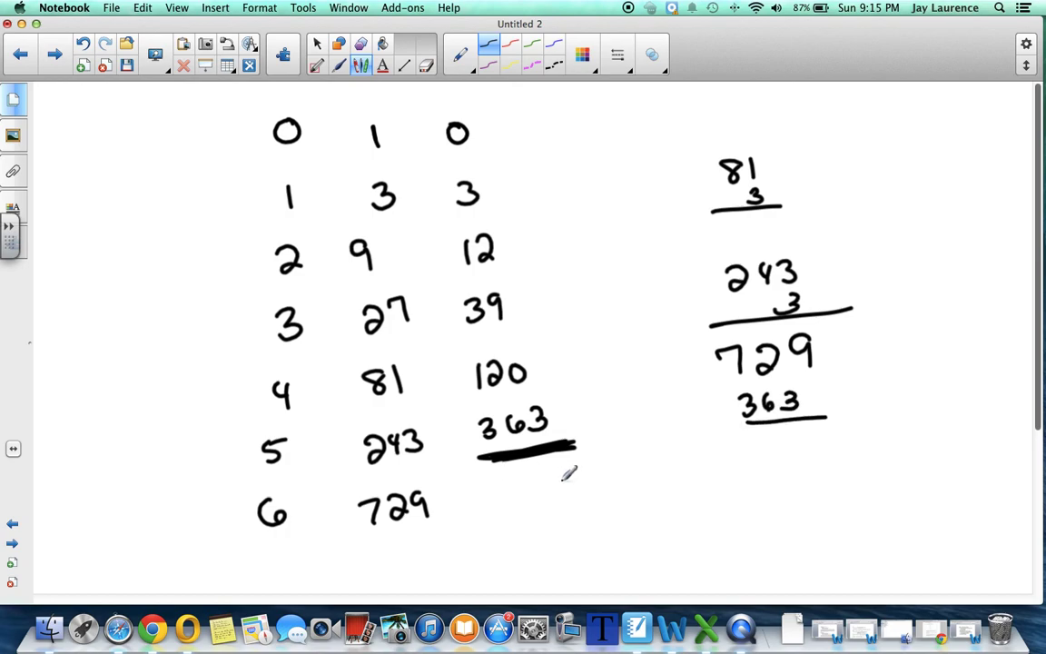
mouse_move(561, 490)
left_mouse_down()
mouse_move(567, 505)
mouse_move(585, 506)
mouse_move(536, 493)
mouse_move(535, 513)
mouse_move(485, 527)
left_mouse_up()
left_click_drag(505, 499, 504, 500)
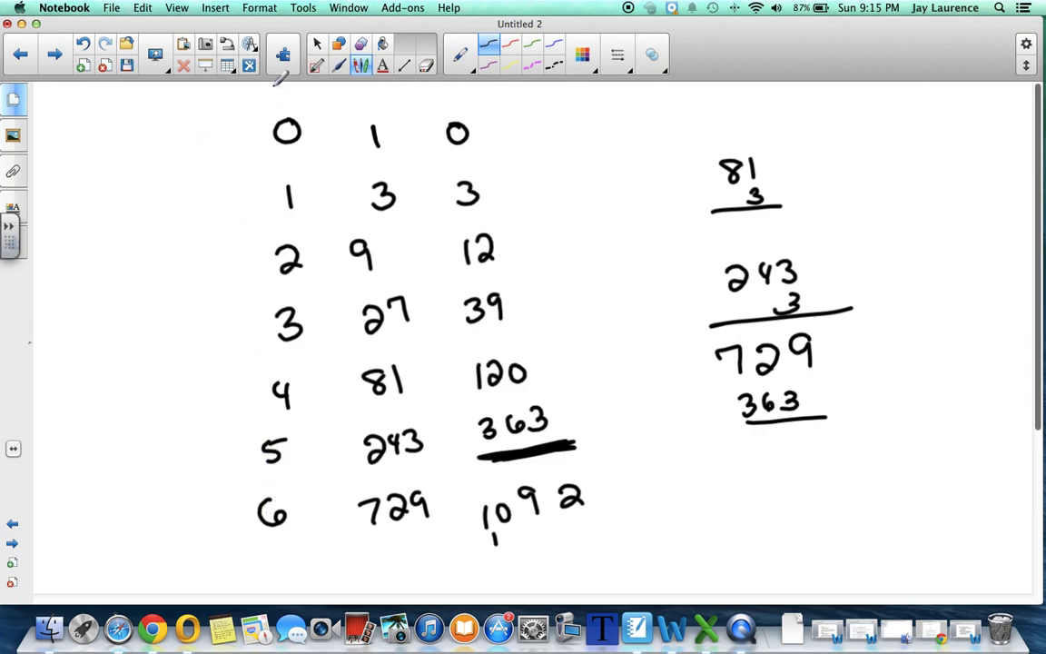
Step: Handwrite the headings x and Y above the table's first two columns
left_click(364, 102)
left_click_drag(385, 95, 389, 100)
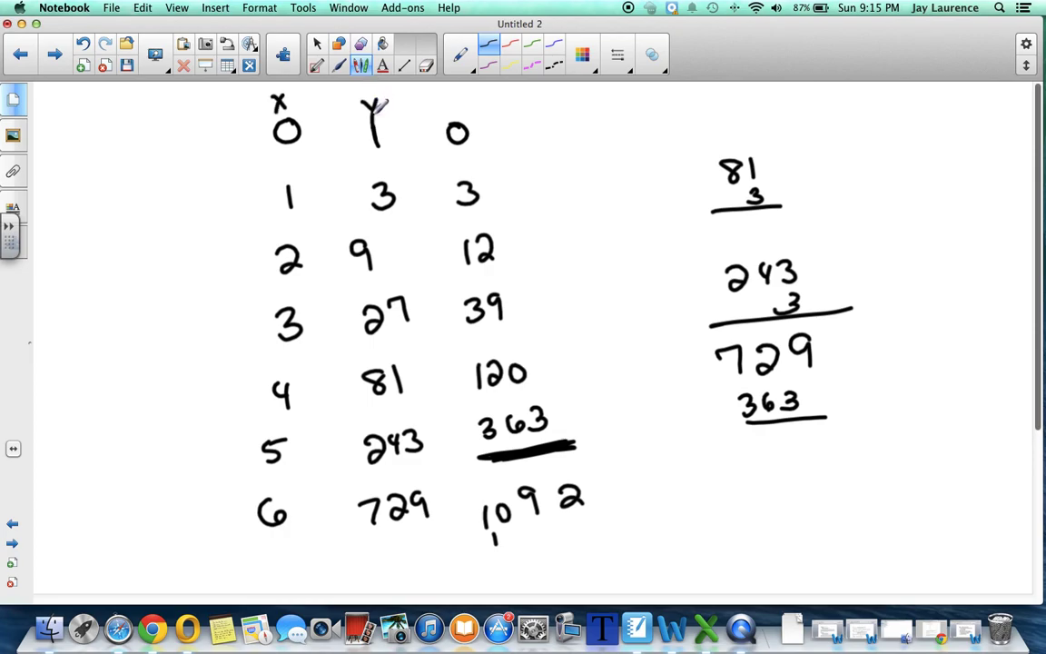